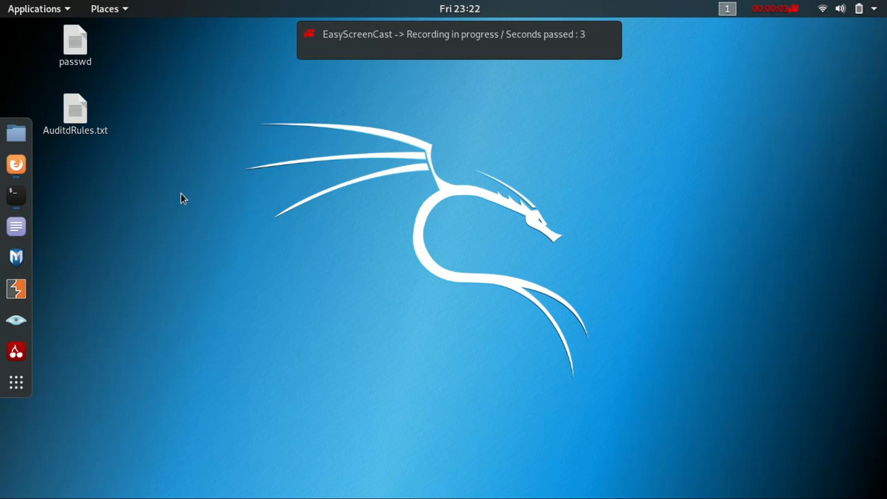
Switch to Firefox and read through the CMAuditd GitHub page, examining the README description, the file list and the repository header
{"action": "left_click", "coordinate": [16, 164]}
{"action": "left_click_drag", "start_coordinate": [146, 244], "coordinate": [269, 237]}
{"action": "left_click_drag", "start_coordinate": [335, 272], "coordinate": [356, 271]}
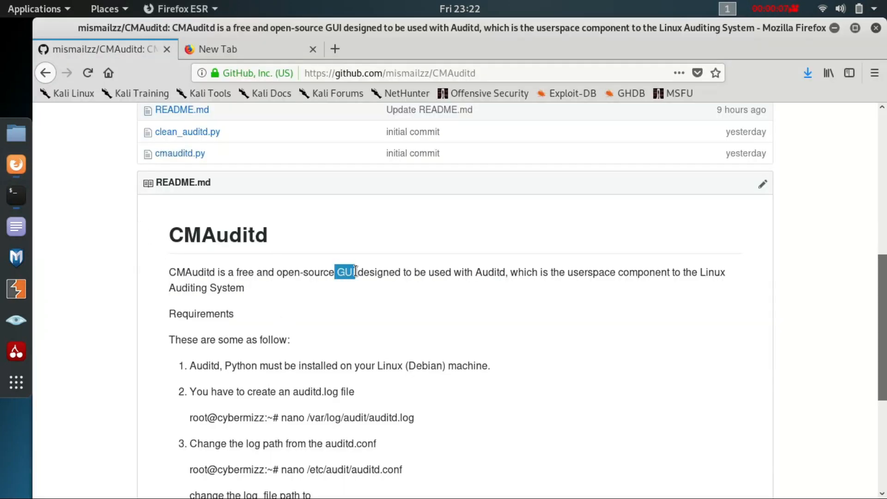
{"action": "left_click_drag", "start_coordinate": [475, 273], "coordinate": [505, 271]}
{"action": "left_click_drag", "start_coordinate": [175, 234], "coordinate": [263, 234]}
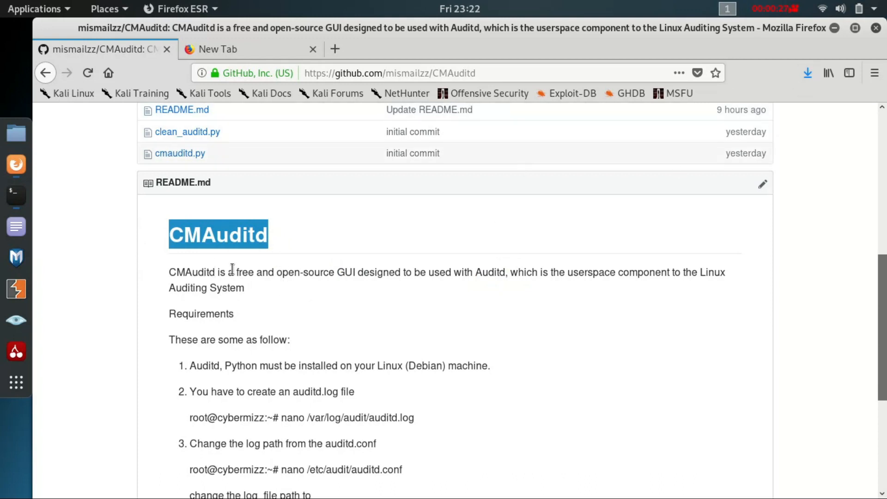
{"action": "left_click_drag", "start_coordinate": [255, 273], "coordinate": [424, 279]}
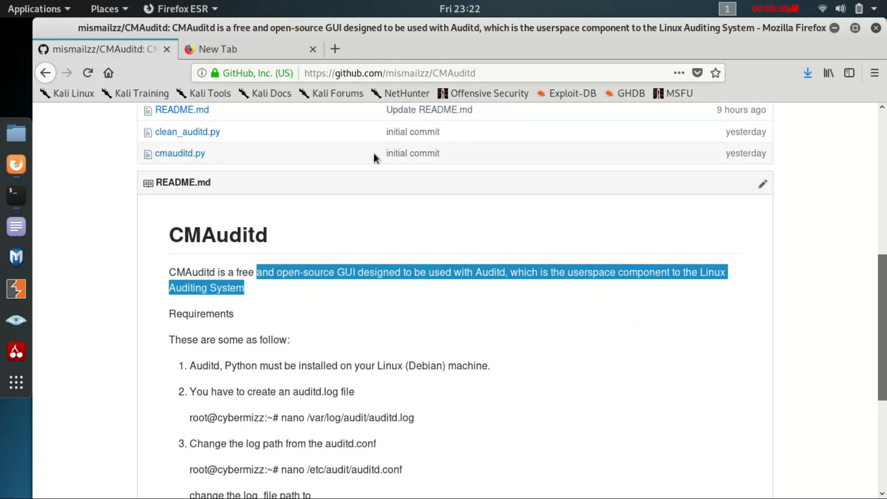
{"action": "left_click_drag", "start_coordinate": [886, 214], "coordinate": [885, 280]}
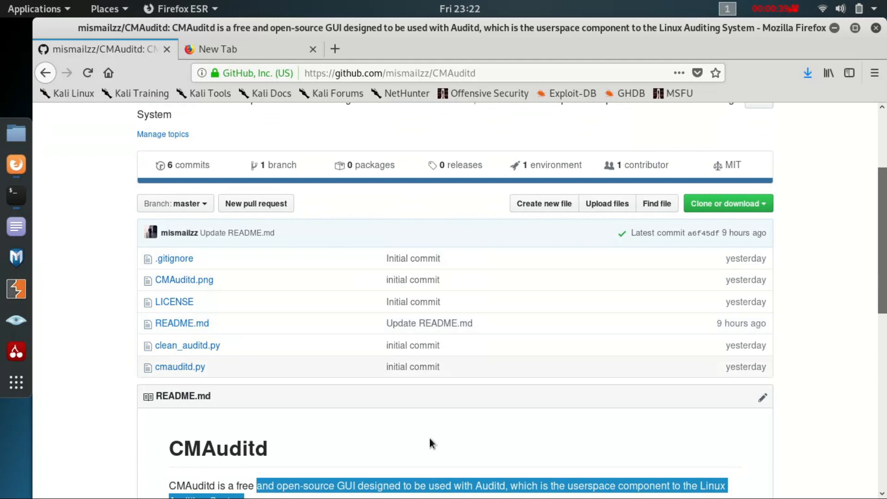
{"action": "left_click_drag", "start_coordinate": [885, 194], "coordinate": [886, 137]}
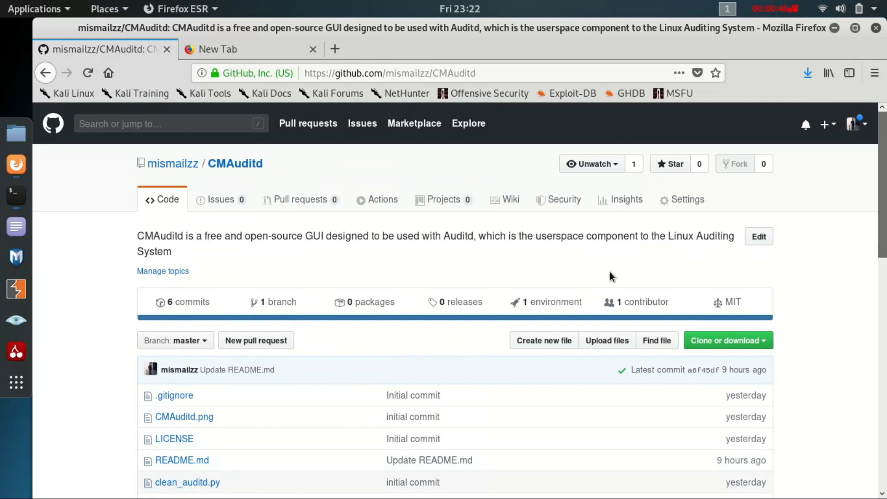
Minimize the browser, switch to the terminal in the CMAuditd-master folder and reposition its window slightly lower on the desktop
{"action": "left_click", "coordinate": [833, 27]}
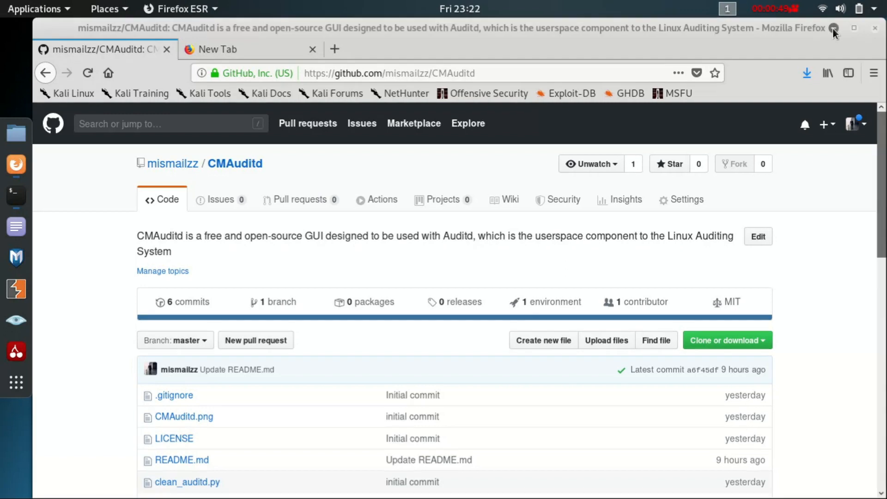
{"action": "left_click", "coordinate": [23, 195]}
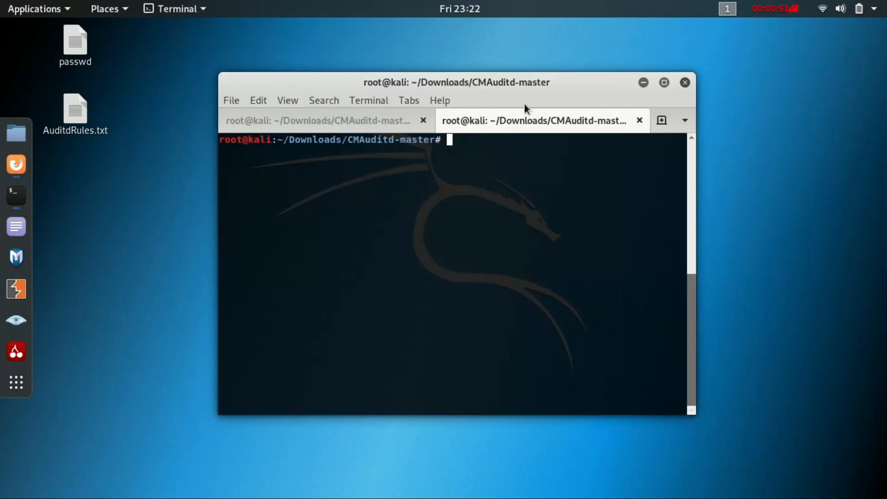
{"action": "left_click_drag", "start_coordinate": [525, 88], "coordinate": [543, 119]}
Check the state of the audit daemon with the command service auditd status
{"action": "type", "text": "serv"}
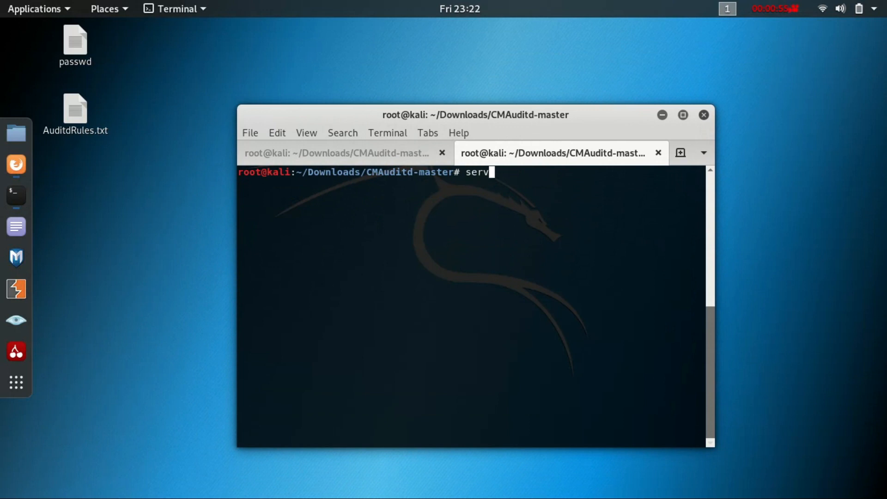
{"action": "type", "text": "ice auditd "}
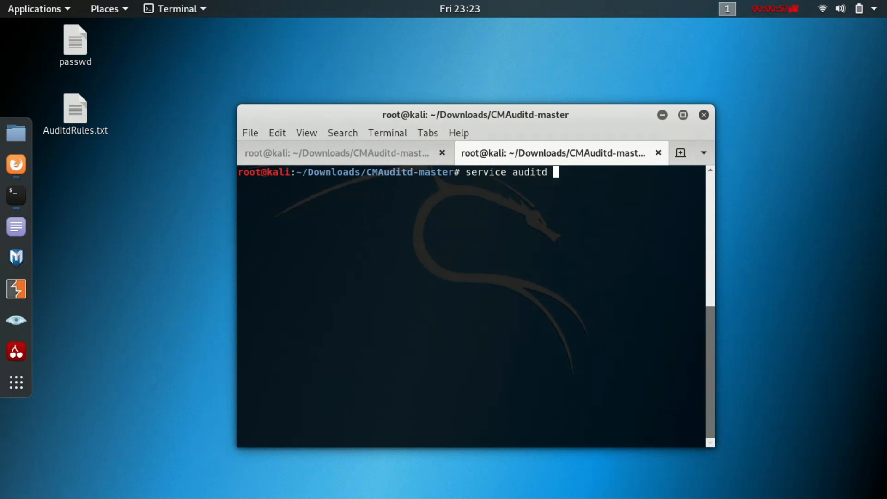
{"action": "type", "text": "res"}
{"action": "key", "text": "BackSpace"}
{"action": "key", "text": "BackSpace"}
{"action": "type", "text": "status"}
{"action": "key", "text": "Return"}
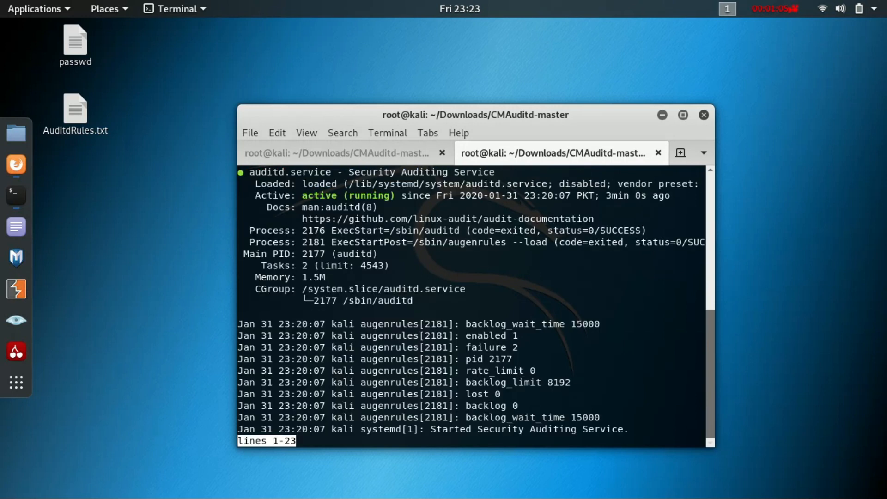
Examine the Active line of the auditd status output, exit the listing and clear the terminal
{"action": "left_click_drag", "start_coordinate": [303, 196], "coordinate": [391, 196]}
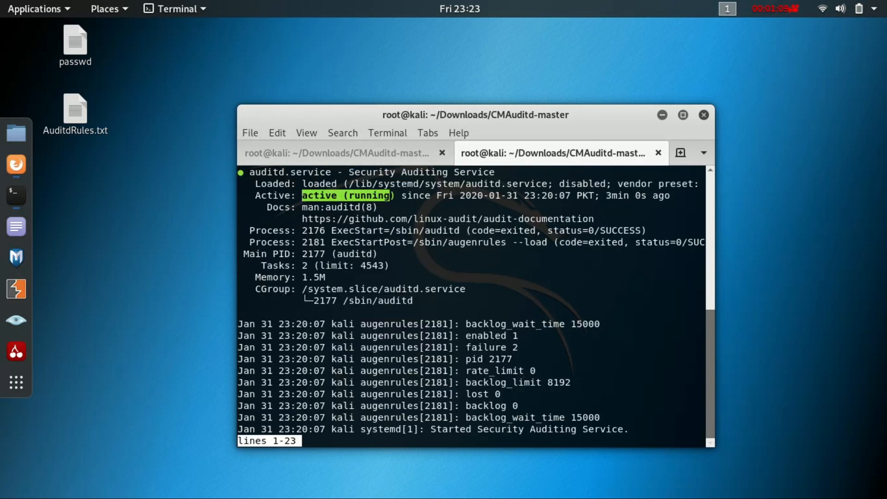
{"action": "key", "text": "q"}
{"action": "key", "text": "ctrl+l"}
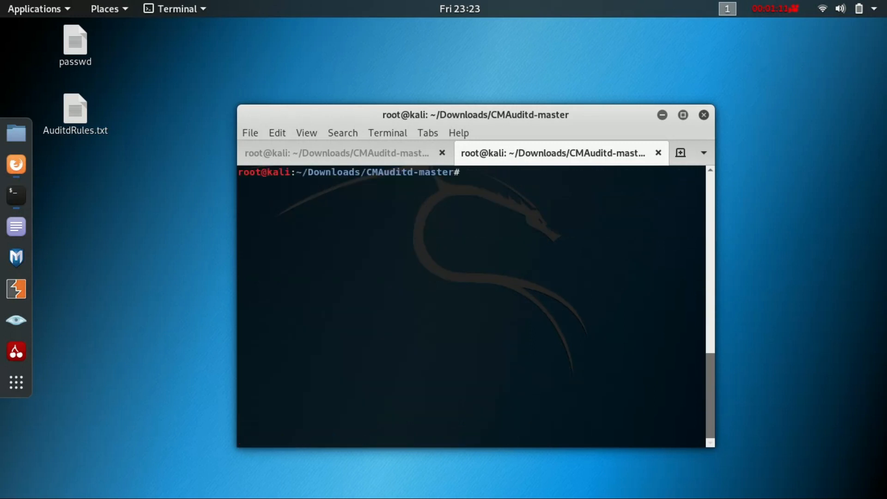
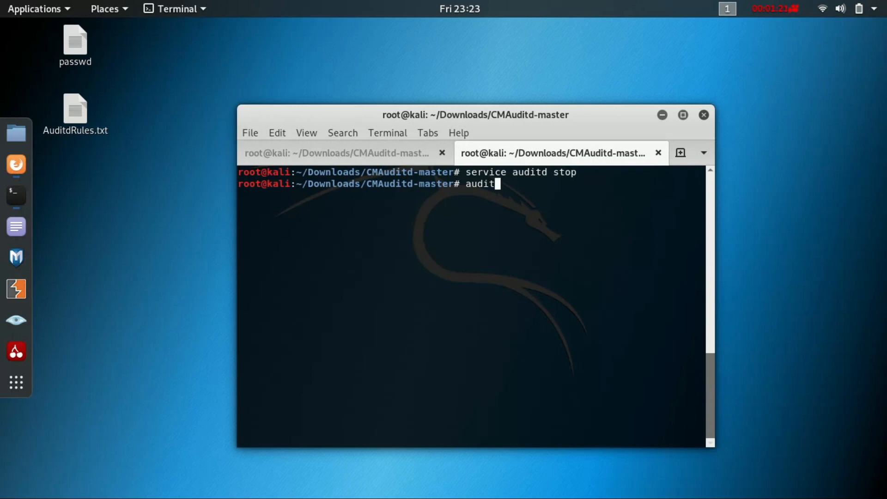
List the currently loaded audit rules with the command auditctl -l
{"action": "type", "text": "ctl -l4"}
{"action": "key", "text": "BackSpace"}
{"action": "key", "text": "Return"}
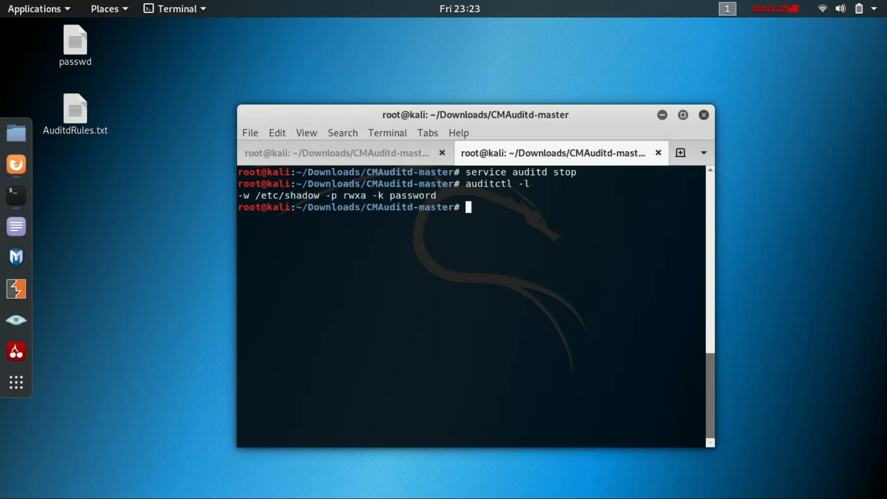
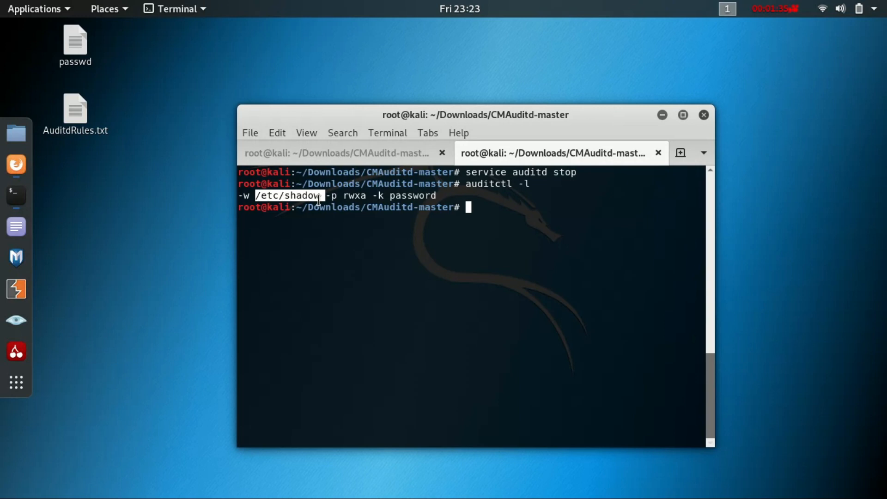
Search the audit log for events tagged with the key password by running ausearch -k password
{"action": "left_click", "coordinate": [319, 200]}
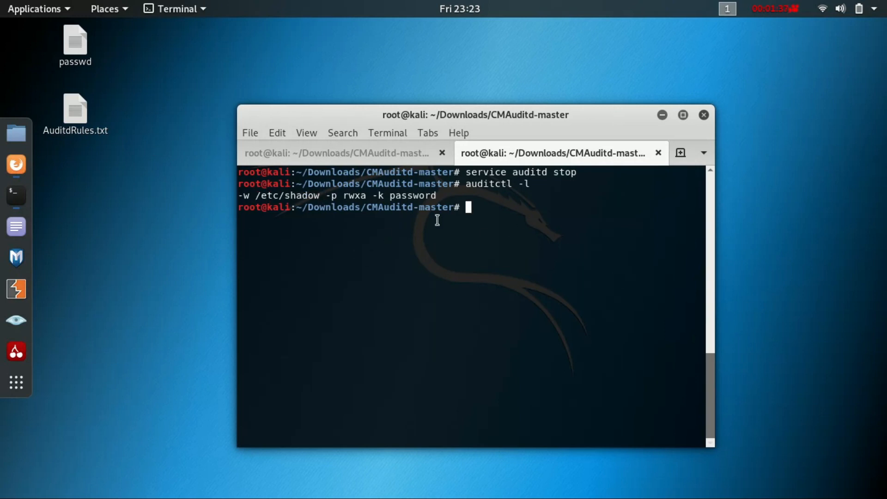
{"action": "type", "text": "aussear"}
{"action": "key", "text": "BackSpace"}
{"action": "key", "text": "BackSpace"}
{"action": "key", "text": "BackSpace"}
{"action": "key", "text": "BackSpace"}
{"action": "type", "text": "earch -k pass"}
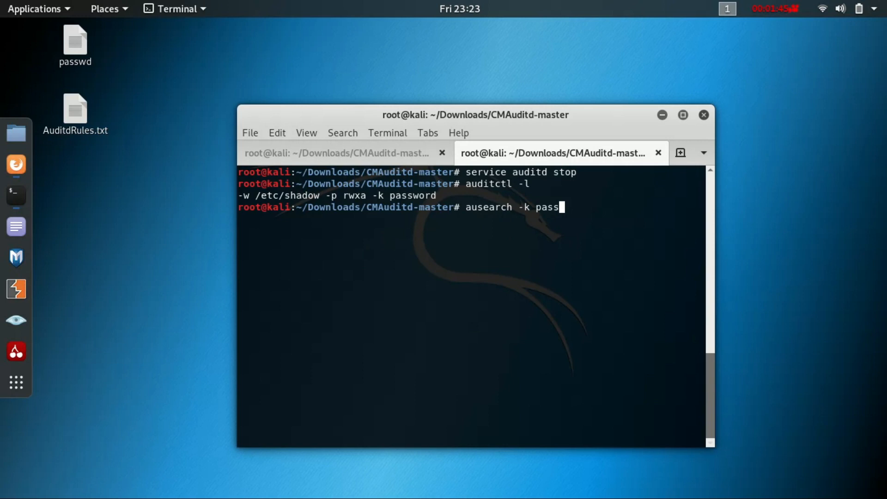
{"action": "type", "text": "word"}
{"action": "key", "text": "Return"}
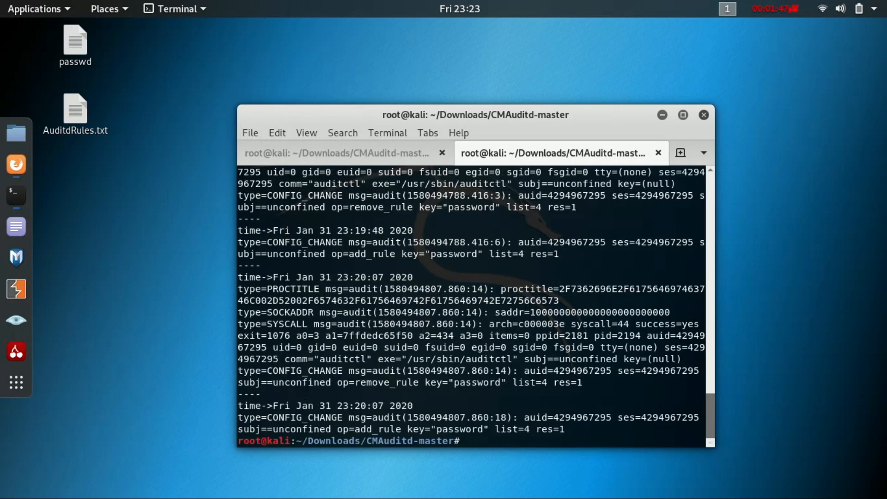
Clear the terminal and open the file /etc/audit/rules.d/audit.rules in nano
{"action": "key", "text": "ctrl+l"}
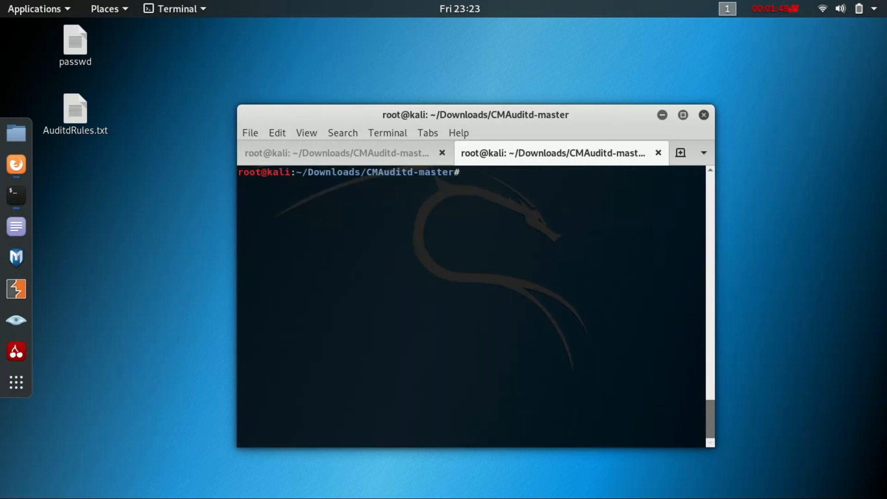
{"action": "triple_click", "coordinate": [505, 194]}
{"action": "left_click", "coordinate": [486, 182]}
{"action": "type", "text": "nano /etc/a"}
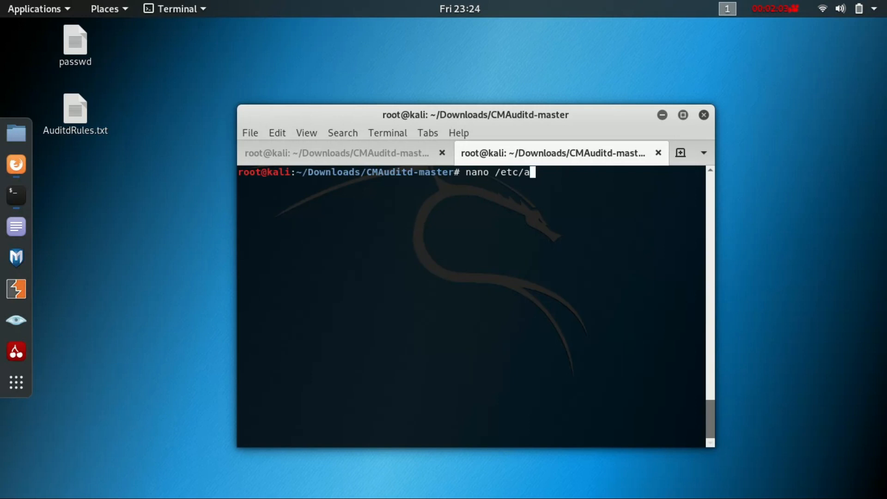
{"action": "type", "text": "udit"}
{"action": "key", "text": "Tab"}
{"action": "key", "text": "Tab"}
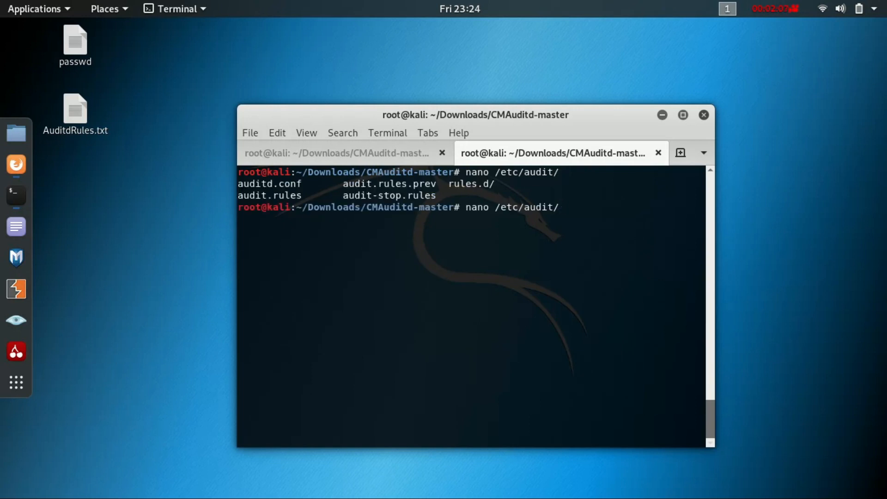
{"action": "type", "text": "ru"}
{"action": "key", "text": "Tab"}
{"action": "type", "text": "a"}
{"action": "key", "text": "Tab"}
{"action": "key", "text": "Return"}
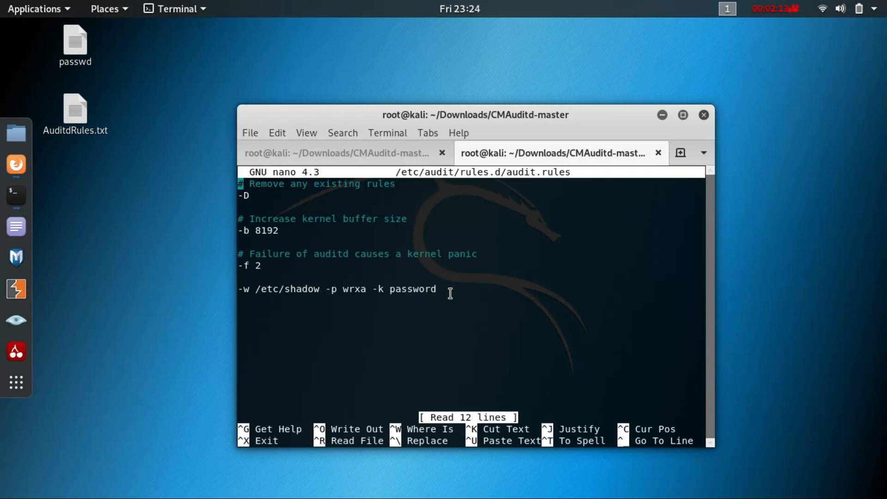
Start a new -w watch rule below the /etc/shadow rule, giving the path of the folder under /rot that carries a person's name
{"action": "key", "text": "Right"}
{"action": "key", "text": "Right"}
{"action": "key", "text": "Right"}
{"action": "key", "text": "Right"}
{"action": "key", "text": "Right"}
{"action": "key", "text": "Right"}
{"action": "key", "text": "Right"}
{"action": "key", "text": "Right"}
{"action": "key", "text": "Right"}
{"action": "key", "text": "Down"}
{"action": "key", "text": "Down"}
{"action": "key", "text": "Down"}
{"action": "type", "text": "-w "}
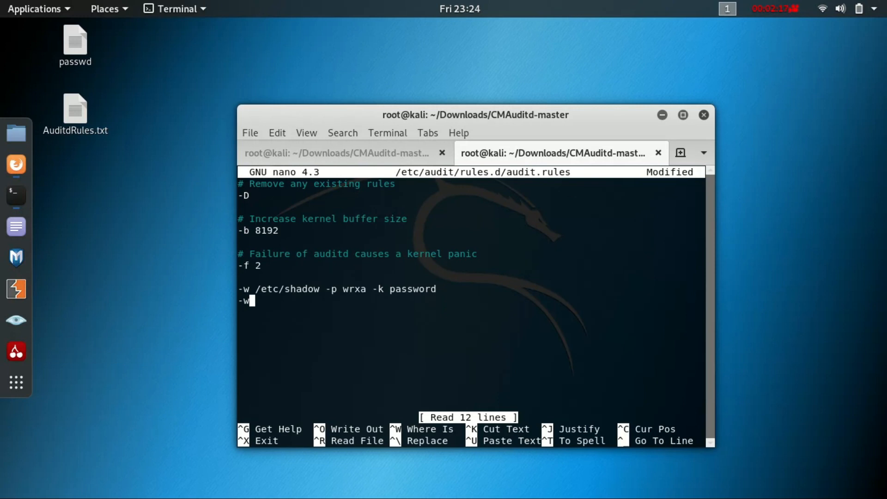
{"action": "type", "text": "/rot/"}
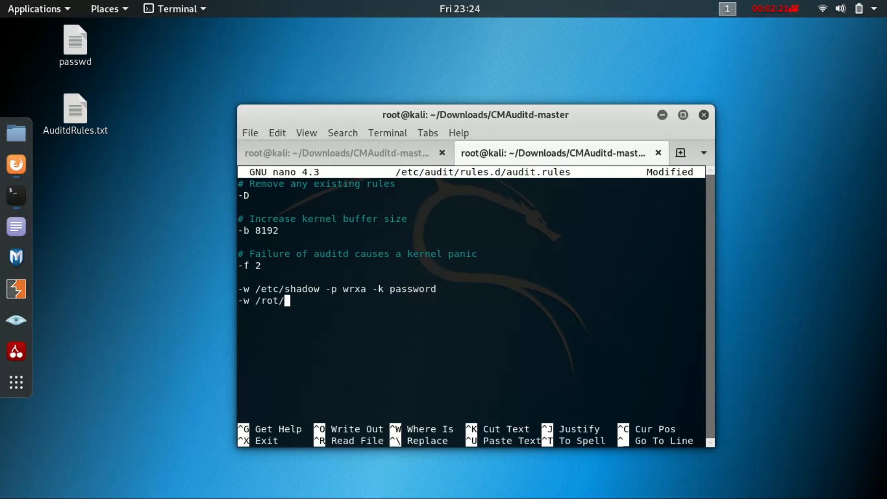
{"action": "type", "text": "ismali"}
{"action": "key", "text": "BackSpace"}
{"action": "type", "text": "il -p wrc"}
Complete the new watch rule with the permissions -p wrxa and the key -k test
{"action": "key", "text": "BackSpace"}
{"action": "type", "text": "xa -k"}
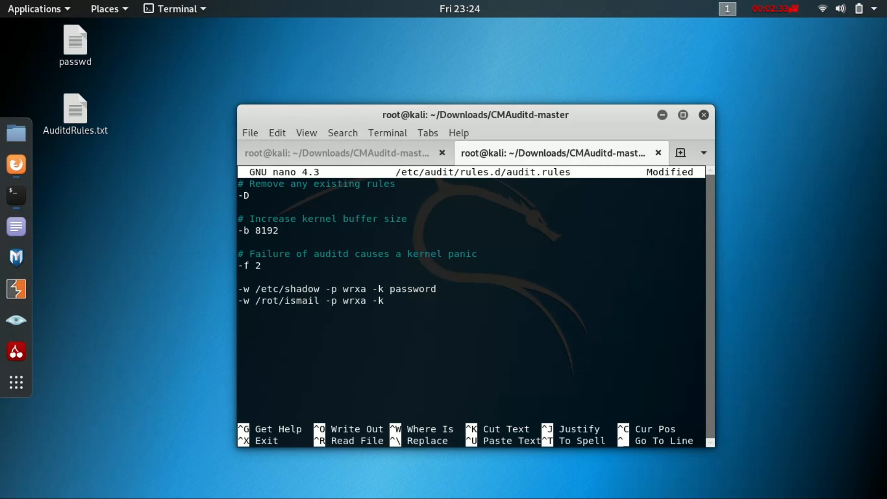
{"action": "type", "text": " tse"}
{"action": "key", "text": "BackSpace"}
{"action": "key", "text": "BackSpace"}
{"action": "type", "text": "ets"}
{"action": "key", "text": "BackSpace"}
{"action": "key", "text": "BackSpace"}
{"action": "type", "text": "st"}
Save the edited audit.rules file under its existing name and exit nano
{"action": "key", "text": "ctrl+o"}
{"action": "key", "text": "Return"}
{"action": "key", "text": "ctrl+x"}
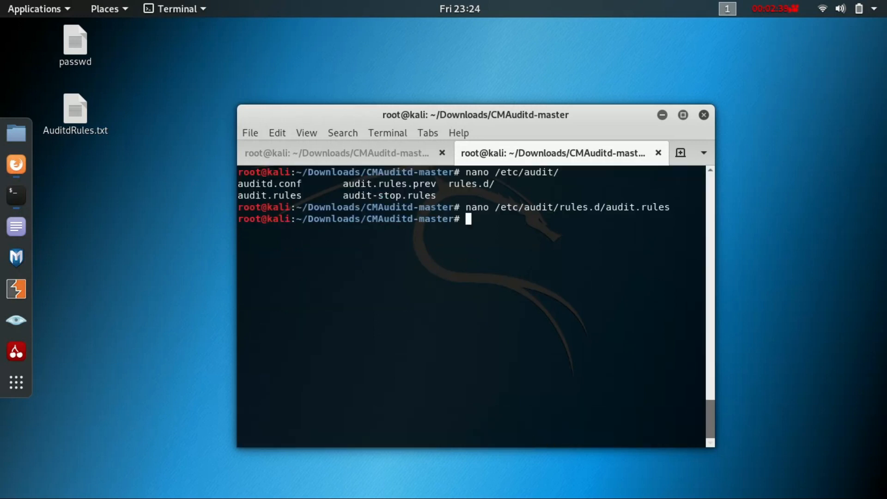
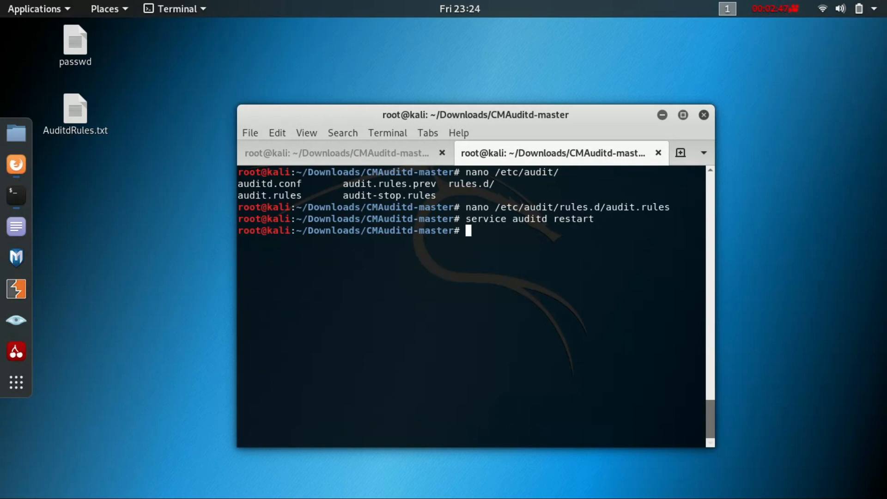
List the currently loaded audit rules with auditctl -l
{"action": "key", "text": "Up"}
{"action": "key", "text": "Up"}
{"action": "key", "text": "Up"}
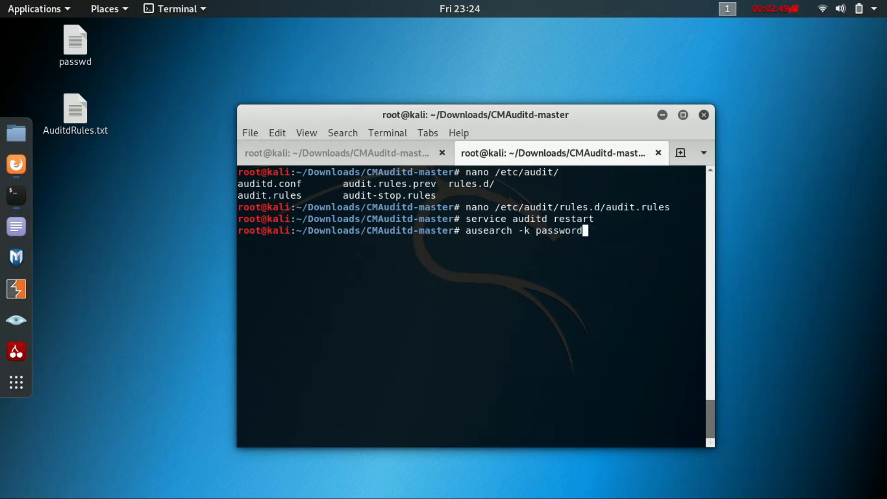
{"action": "key", "text": "Up"}
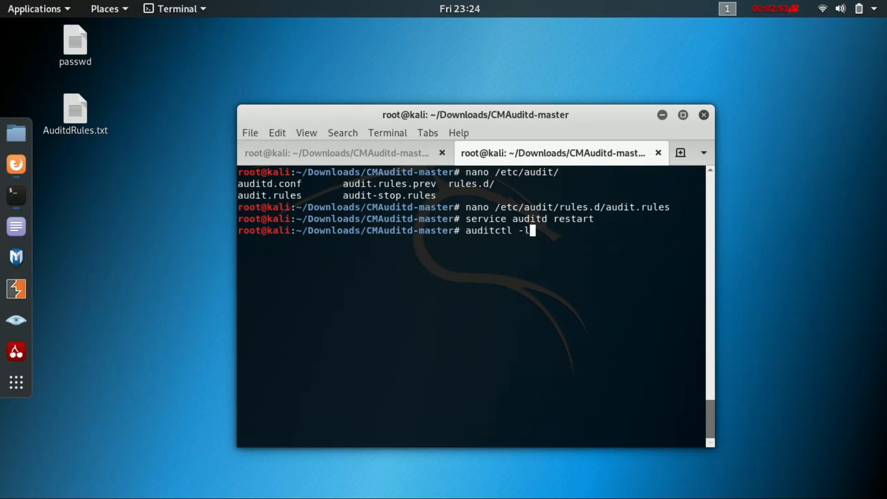
{"action": "key", "text": "Return"}
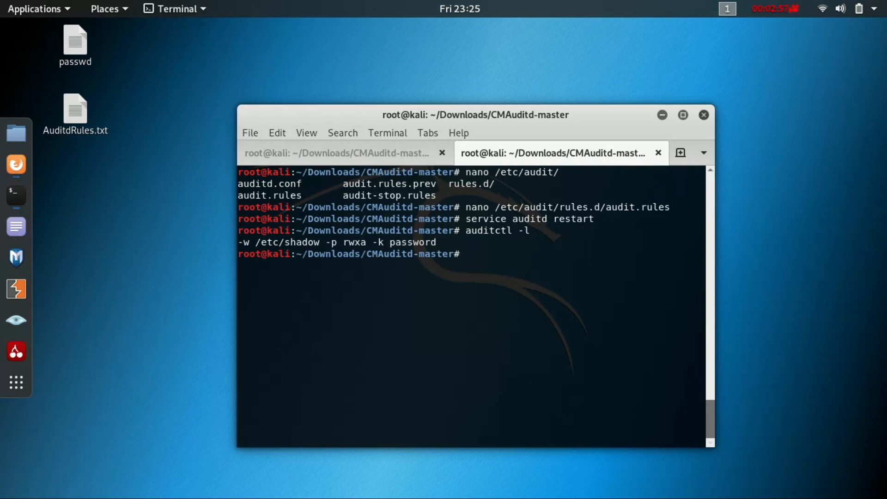
Load the audit rule files with augenrules --load and highlight the closing lines of its output
{"action": "type", "text": "au"}
{"action": "key", "text": "BackSpace"}
{"action": "type", "text": "ugre"}
{"action": "key", "text": "BackSpace"}
{"action": "key", "text": "BackSpace"}
{"action": "type", "text": "enrules -lo"}
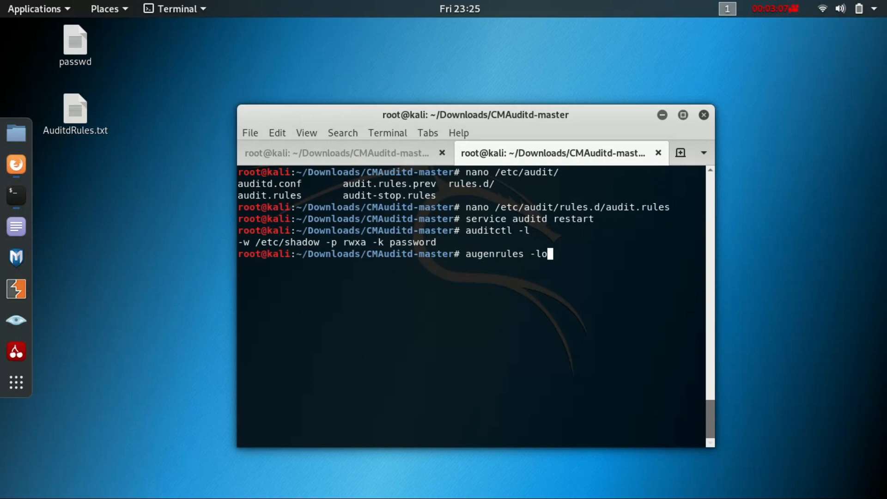
{"action": "key", "text": "BackSpace"}
{"action": "type", "text": "load"}
{"action": "key", "text": "Return"}
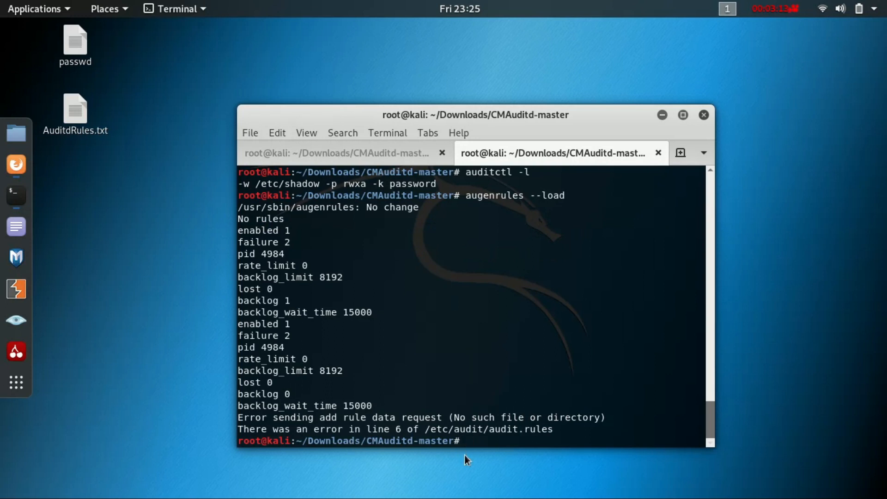
{"action": "double_click", "coordinate": [381, 432]}
{"action": "left_click_drag", "start_coordinate": [380, 432], "coordinate": [543, 413]}
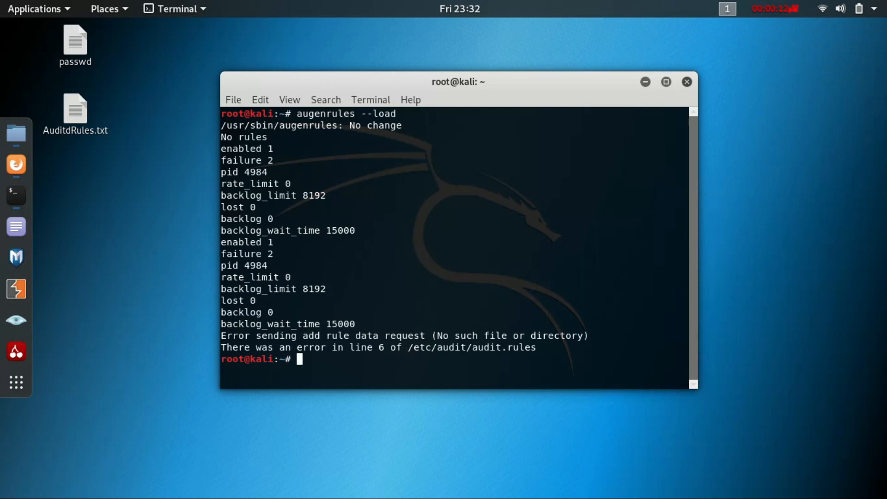
Open /etc/audit/rules.d/audit.rules in nano and go to the watch rule with the key test
{"action": "type", "text": "nano /etc/audit/rules.d/audit.rules"}
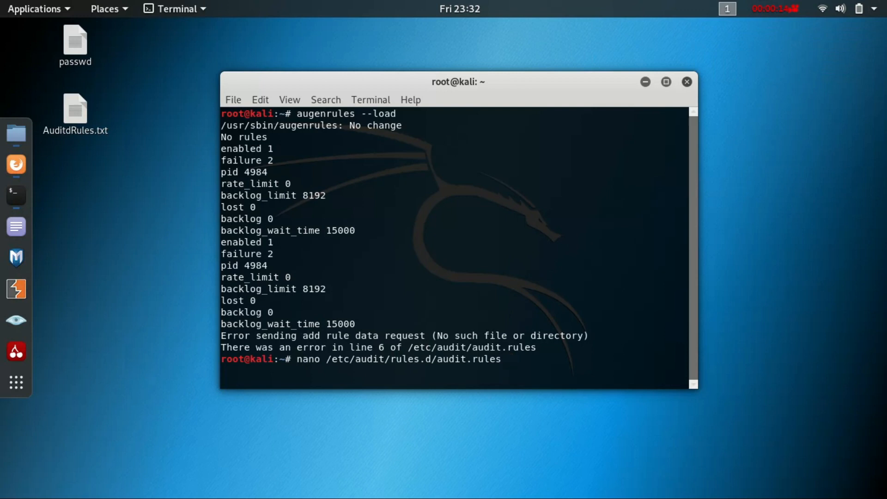
{"action": "key", "text": "Return"}
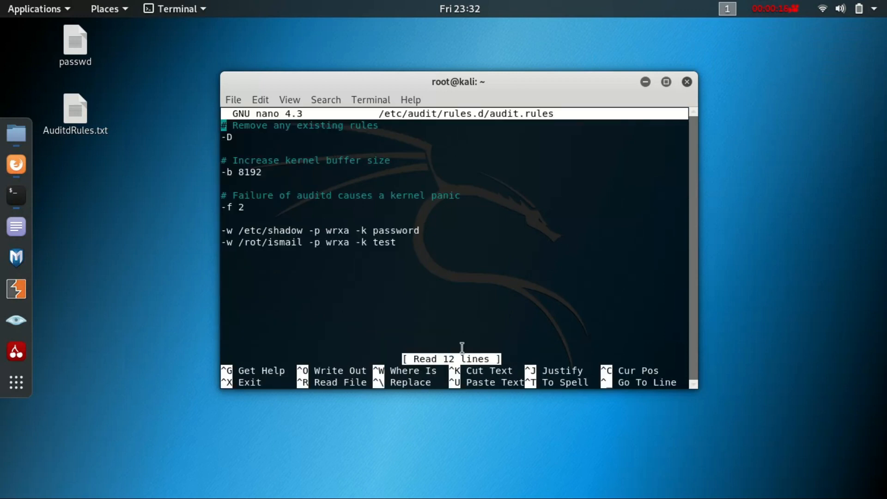
{"action": "key", "text": "Down"}
{"action": "key", "text": "Down"}
{"action": "key", "text": "Down"}
{"action": "key", "text": "Down"}
{"action": "key", "text": "Down"}
{"action": "key", "text": "Down"}
{"action": "key", "text": "Down"}
{"action": "key", "text": "Down"}
{"action": "key", "text": "Down"}
{"action": "key", "text": "Down"}
{"action": "key", "text": "Down"}
{"action": "key", "text": "Up"}
{"action": "key", "text": "Down"}
{"action": "key", "text": "Up"}
{"action": "key", "text": "Right"}
{"action": "key", "text": "Right"}
{"action": "key", "text": "Right"}
{"action": "key", "text": "Right"}
{"action": "key", "text": "Right"}
{"action": "key", "text": "Right"}
{"action": "key", "text": "Right"}
{"action": "key", "text": "Right"}
{"action": "key", "text": "Right"}
{"action": "key", "text": "Right"}
{"action": "key", "text": "Right"}
{"action": "key", "text": "Right"}
{"action": "key", "text": "Right"}
{"action": "key", "text": "Right"}
{"action": "key", "text": "Right"}
{"action": "key", "text": "Right"}
{"action": "key", "text": "Right"}
{"action": "key", "text": "Right"}
{"action": "key", "text": "Right"}
{"action": "key", "text": "Right"}
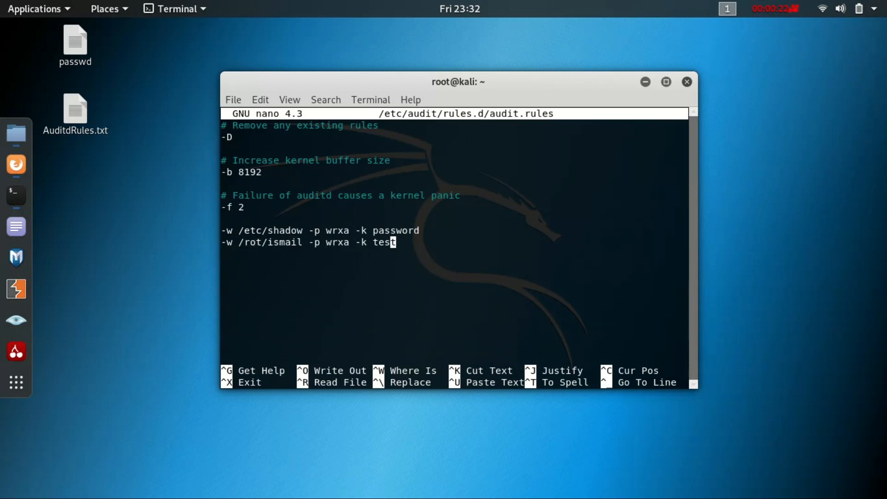
Correct the watched path in the rule with the key test so that it begins with /root
{"action": "key", "text": "Left"}
{"action": "key", "text": "Left"}
{"action": "key", "text": "Left"}
{"action": "key", "text": "Left"}
{"action": "key", "text": "Left"}
{"action": "key", "text": "Left"}
{"action": "key", "text": "Left"}
{"action": "key", "text": "Left"}
{"action": "key", "text": "Left"}
{"action": "key", "text": "Left"}
{"action": "key", "text": "Left"}
{"action": "key", "text": "Left"}
{"action": "key", "text": "Left"}
{"action": "key", "text": "Left"}
{"action": "key", "text": "Left"}
{"action": "key", "text": "Left"}
{"action": "key", "text": "Left"}
{"action": "key", "text": "Left"}
{"action": "key", "text": "Left"}
{"action": "key", "text": "Left"}
{"action": "key", "text": "Left"}
{"action": "key", "text": "Left"}
{"action": "key", "text": "Left"}
{"action": "key", "text": "Left"}
{"action": "key", "text": "BackSpace"}
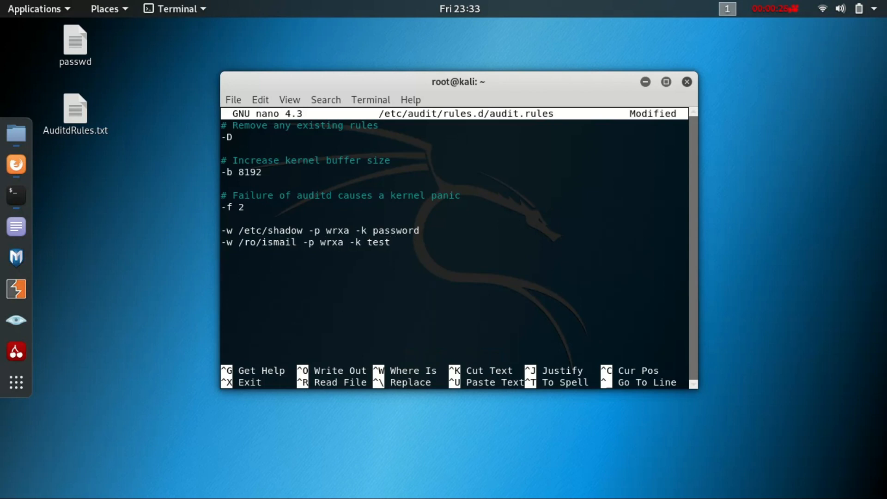
{"action": "type", "text": "ot"}
{"action": "key", "text": "Right"}
{"action": "key", "text": "Right"}
{"action": "key", "text": "Right"}
{"action": "key", "text": "Right"}
{"action": "key", "text": "Right"}
{"action": "key", "text": "Right"}
{"action": "key", "text": "Right"}
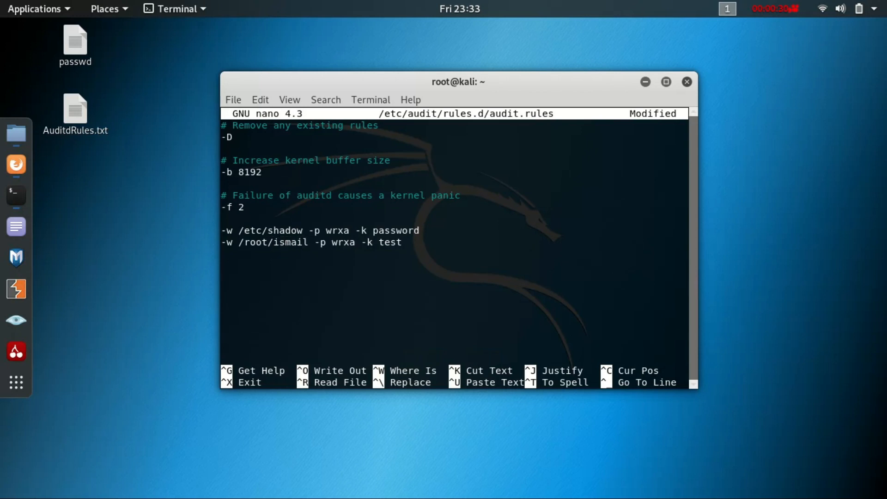
Save the corrected audit.rules file under its existing name and exit nano
{"action": "key", "text": "ctrl+x"}
{"action": "key", "text": "y"}
{"action": "key", "text": "Return"}
Restart the audit daemon with service auditd restart
{"action": "key", "text": "Up"}
{"action": "key", "text": "Up"}
{"action": "key", "text": "Down"}
{"action": "key", "text": "Up"}
{"action": "key", "text": "Up"}
Reload the audit rules with augenrules --load and highlight the second backlog line of the output
{"action": "key", "text": "Up"}
{"action": "key", "text": "Up"}
{"action": "key", "text": "Return"}
{"action": "key", "text": "Up"}
{"action": "key", "text": "Up"}
{"action": "key", "text": "Up"}
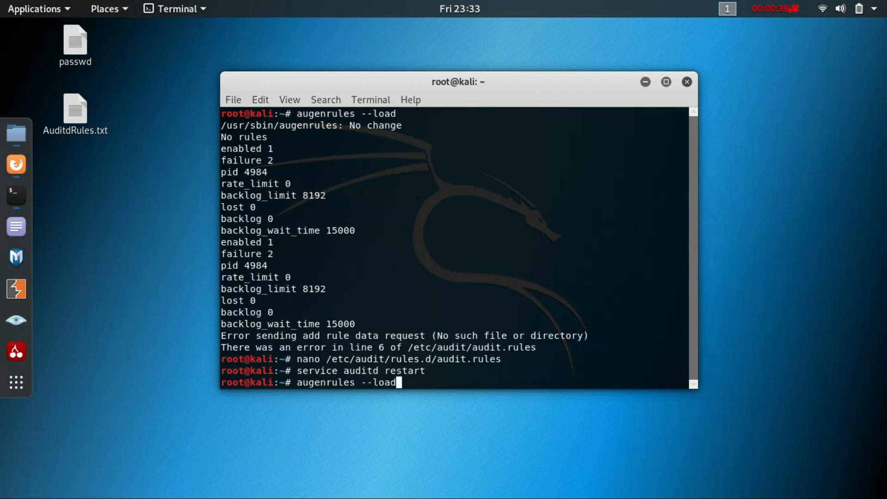
{"action": "key", "text": "Return"}
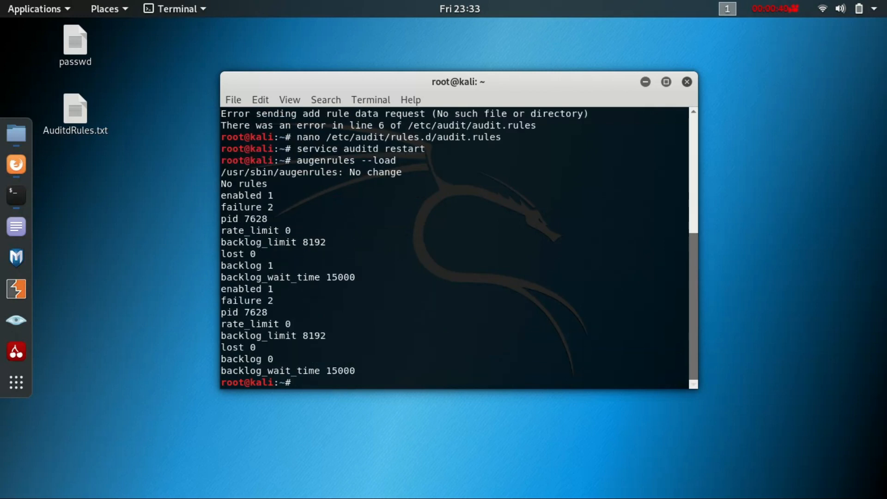
{"action": "triple_click", "coordinate": [382, 359]}
{"action": "mouse_move", "coordinate": [382, 358]}
{"action": "left_mouse_down"}
{"action": "mouse_move", "coordinate": [343, 370]}
{"action": "mouse_move", "coordinate": [389, 360]}
{"action": "left_mouse_up"}
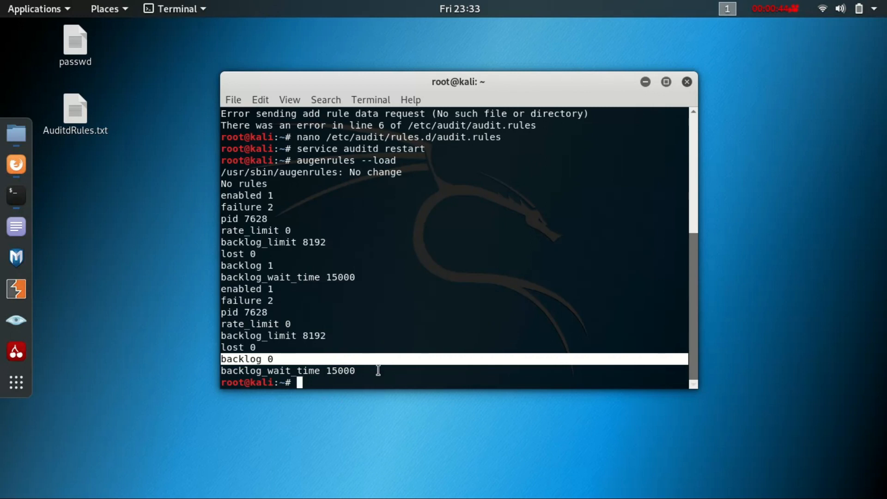
{"action": "left_click", "coordinate": [378, 370]}
Try running auditctl with the --load option
{"action": "type", "text": "auditctl --lo"}
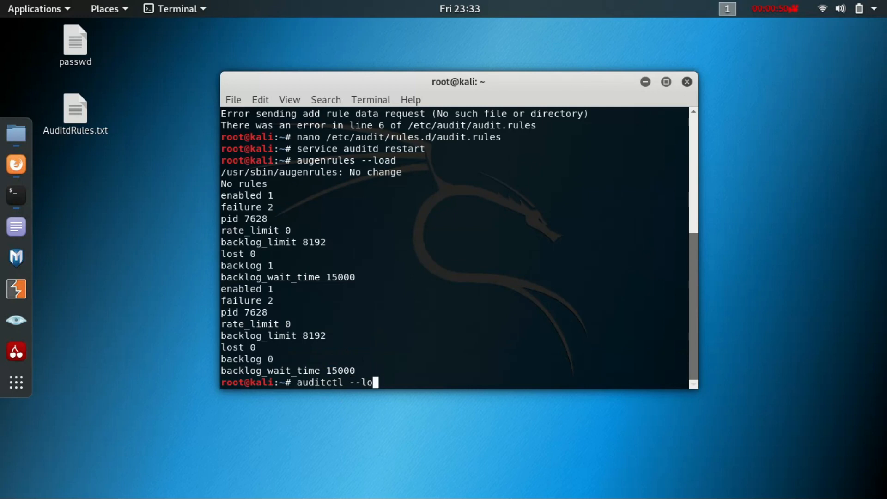
{"action": "type", "text": "ad"}
{"action": "key", "text": "Return"}
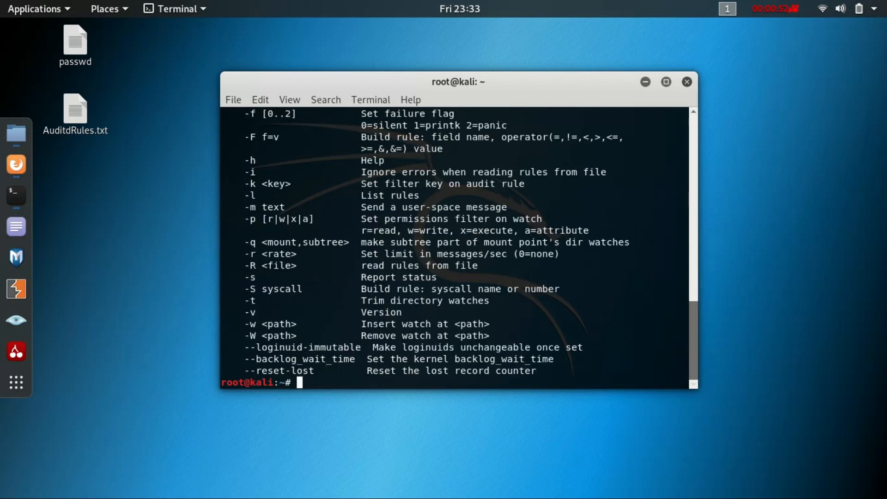
List the active rules with auditctl -l and highlight both watch rules in the output
{"action": "key", "text": "Up"}
{"action": "key", "text": "BackSpace"}
{"action": "key", "text": "BackSpace"}
{"action": "key", "text": "BackSpace"}
{"action": "key", "text": "BackSpace"}
{"action": "key", "text": "BackSpace"}
{"action": "type", "text": "l"}
{"action": "key", "text": "Return"}
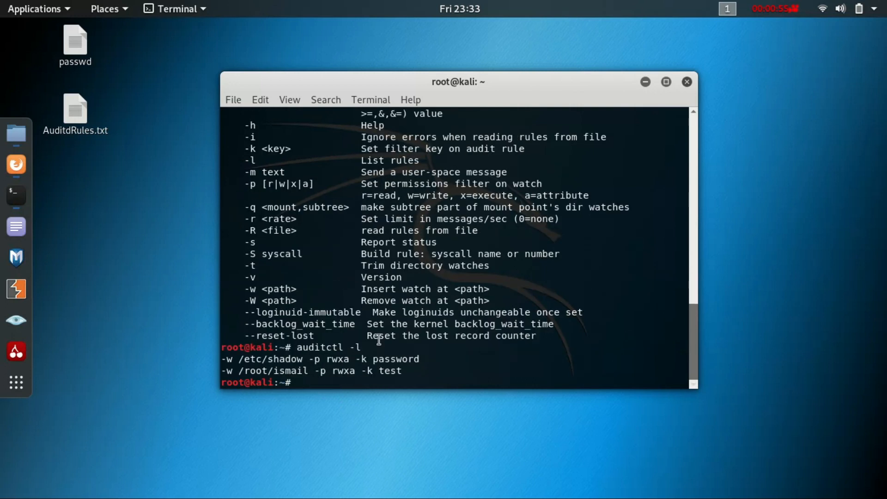
{"action": "left_click_drag", "start_coordinate": [423, 372], "coordinate": [227, 362]}
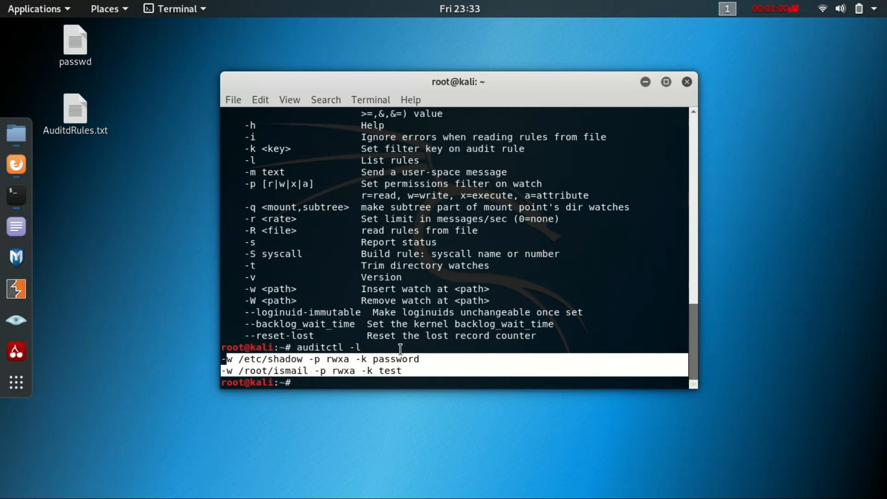
{"action": "left_click", "coordinate": [408, 370]}
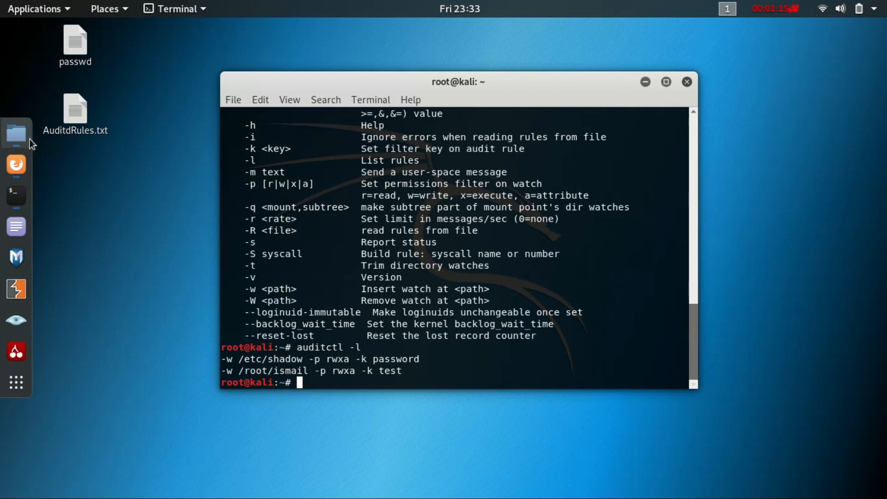
Open the CMAuditd-master folder from Downloads in Files and start a terminal in it, moved clear of the files
{"action": "left_click", "coordinate": [16, 133]}
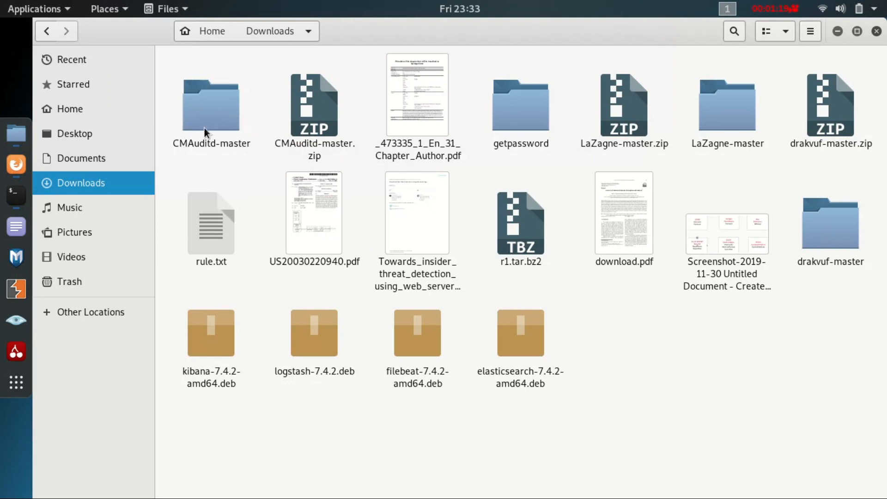
{"action": "double_click", "coordinate": [223, 128]}
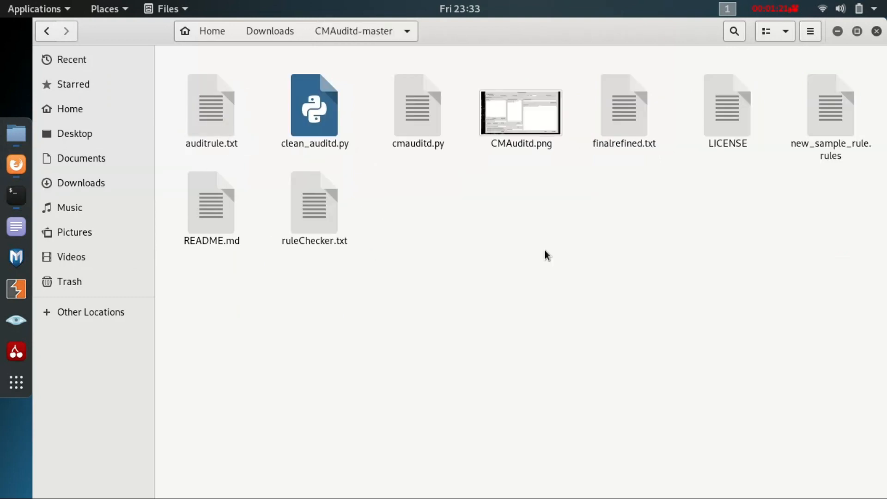
{"action": "right_click", "coordinate": [489, 227]}
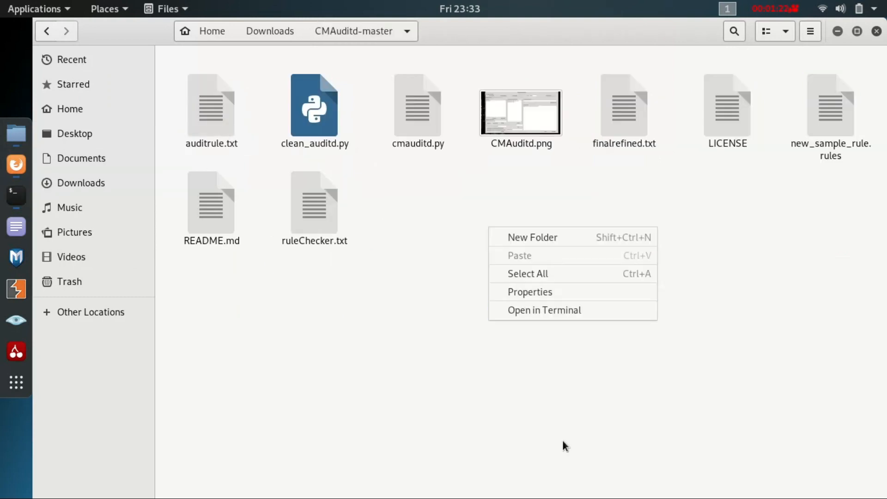
{"action": "left_click", "coordinate": [529, 311]}
{"action": "left_click_drag", "start_coordinate": [259, 60], "coordinate": [585, 185]}
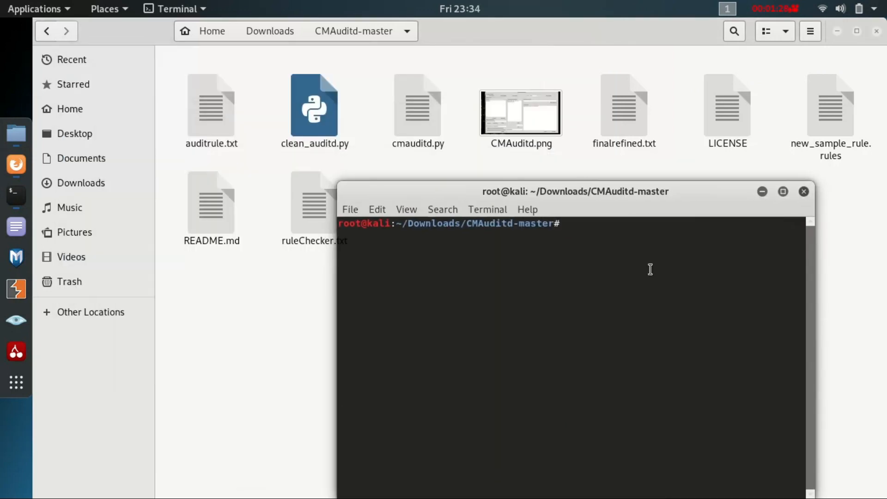
{"action": "left_click_drag", "start_coordinate": [432, 201], "coordinate": [440, 253]}
Launch the CMAuditd interface by running python cmauditd.py
{"action": "type", "text": "python cmauditd.py"}
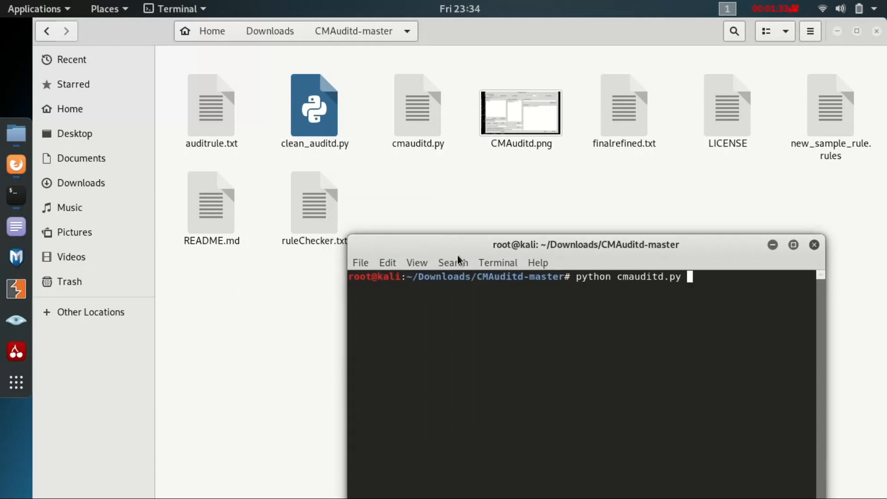
{"action": "key", "text": "Return"}
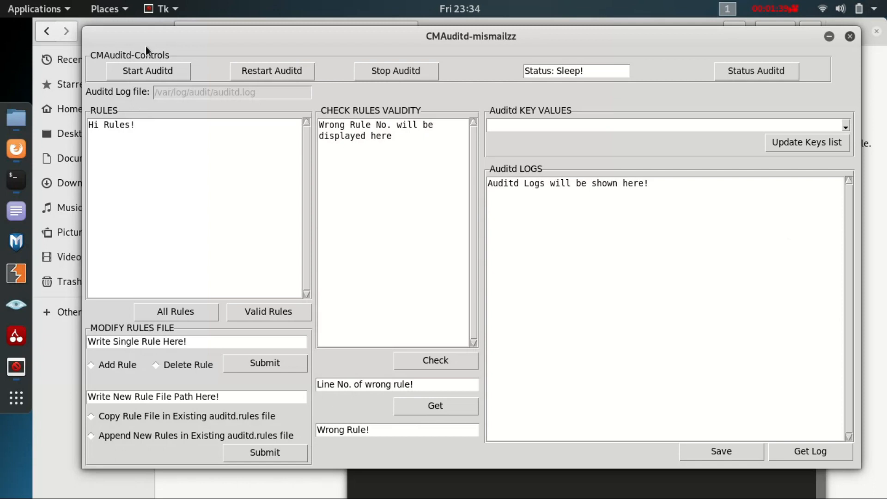
Start auditd from CMAuditd and display all rules of the rules file
{"action": "left_click", "coordinate": [152, 67]}
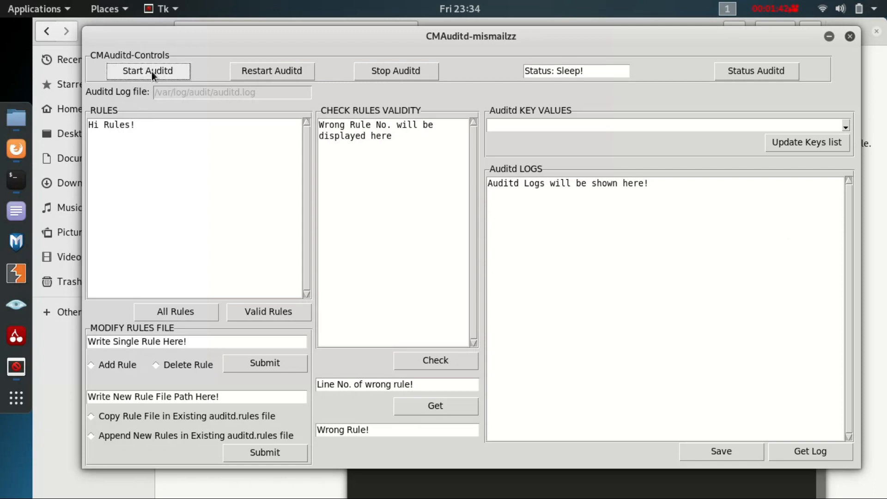
{"action": "left_click", "coordinate": [156, 320]}
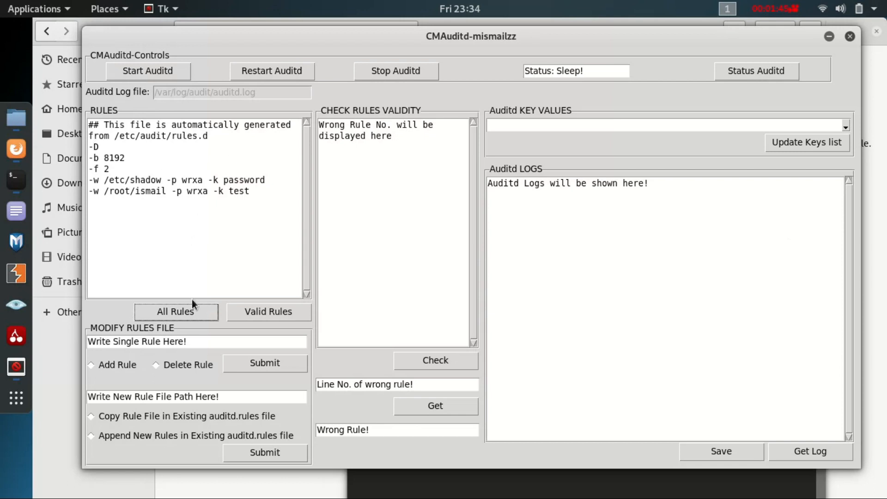
Stop auditd from CMAuditd and query its status
{"action": "left_click", "coordinate": [400, 69]}
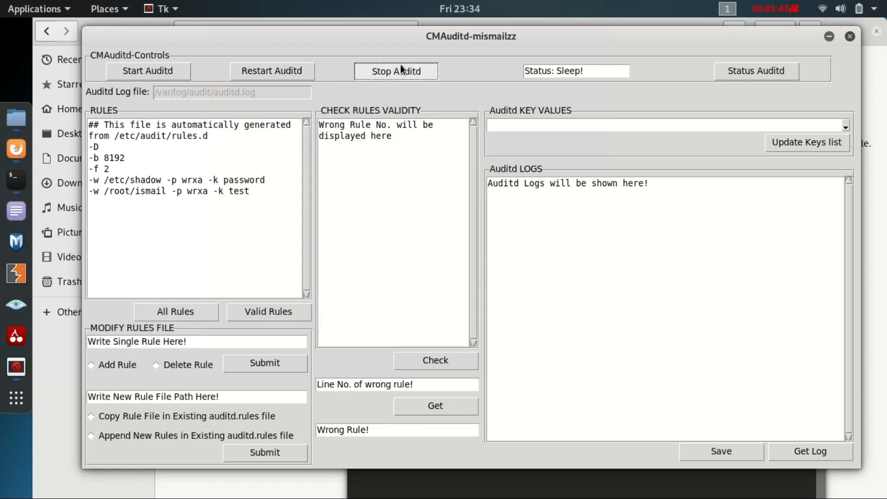
{"action": "left_click", "coordinate": [762, 73]}
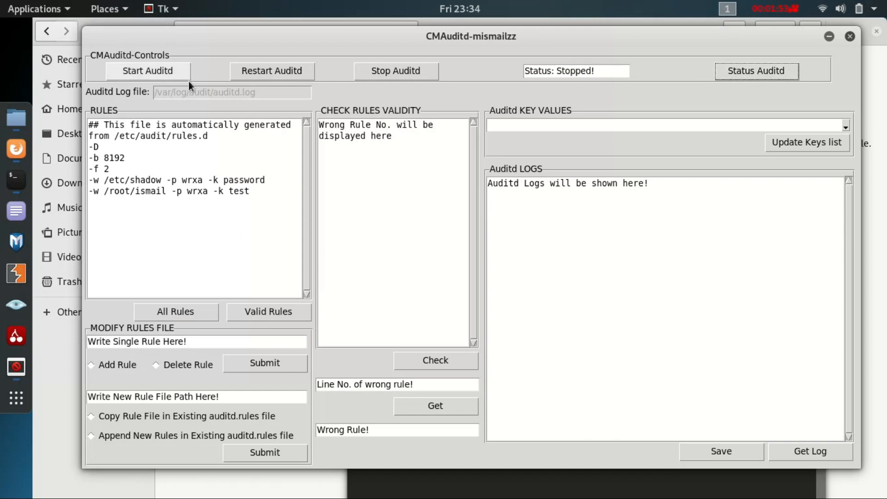
Restart auditd from CMAuditd and display only the valid rules
{"action": "left_click", "coordinate": [264, 71]}
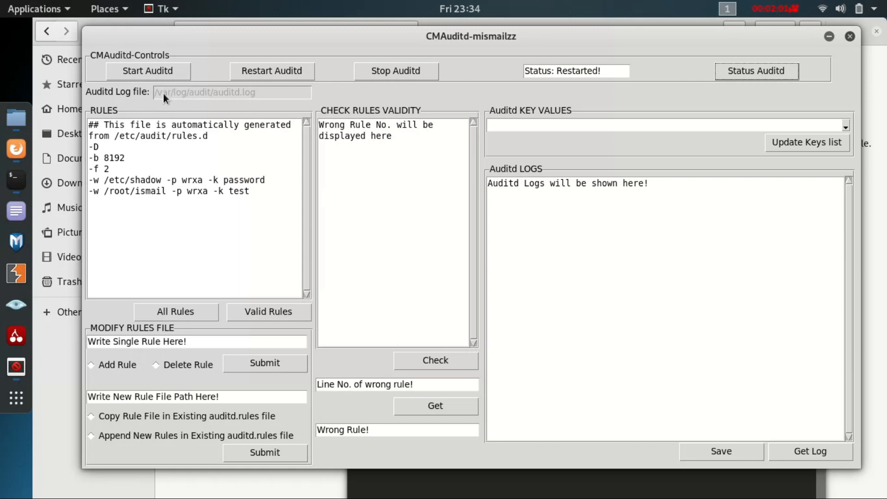
{"action": "left_click_drag", "start_coordinate": [450, 40], "coordinate": [409, 52]}
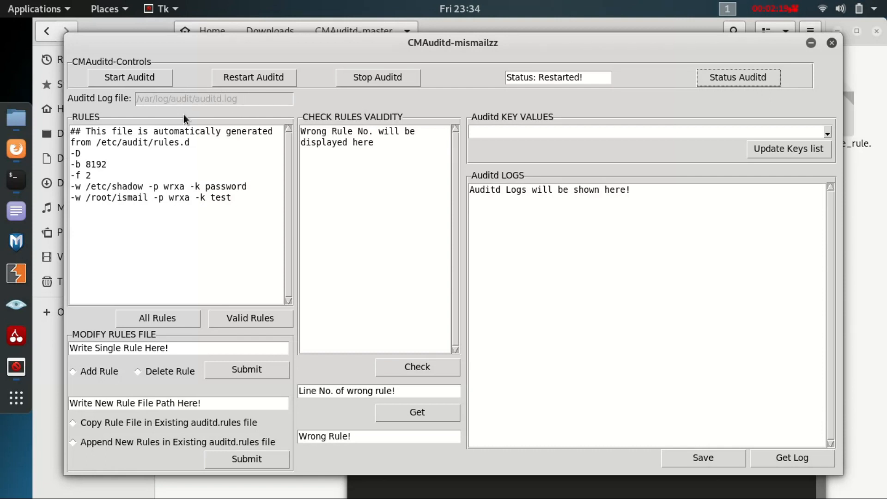
{"action": "left_click", "coordinate": [220, 319]}
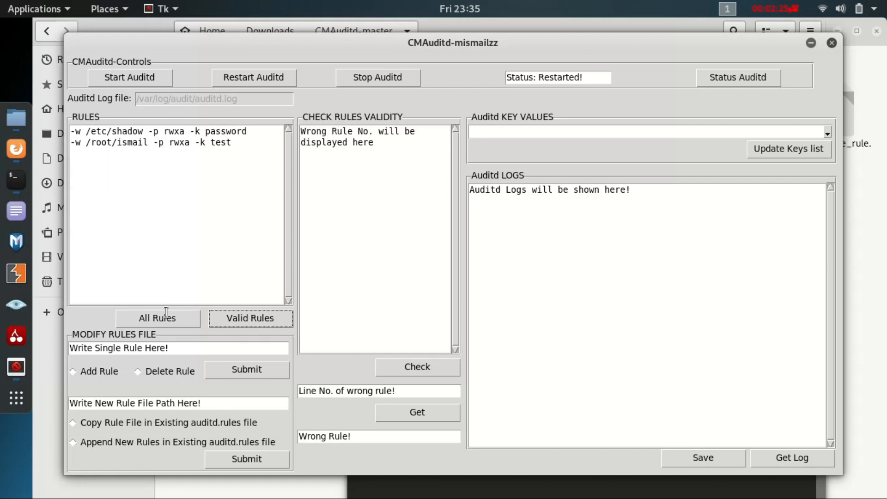
Add the single rule "-w /rot/passwd -p wrxa -k testing" to the rules file
{"action": "left_click_drag", "start_coordinate": [166, 348], "coordinate": [63, 350]}
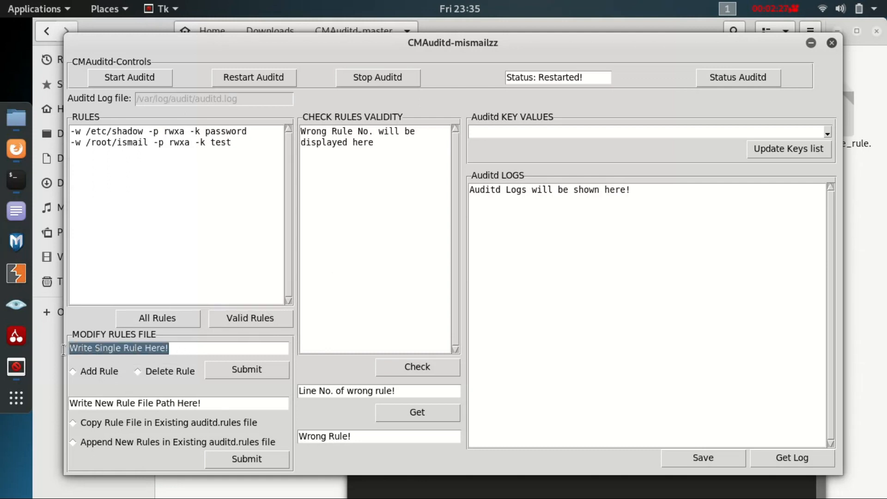
{"action": "type", "text": "-w"}
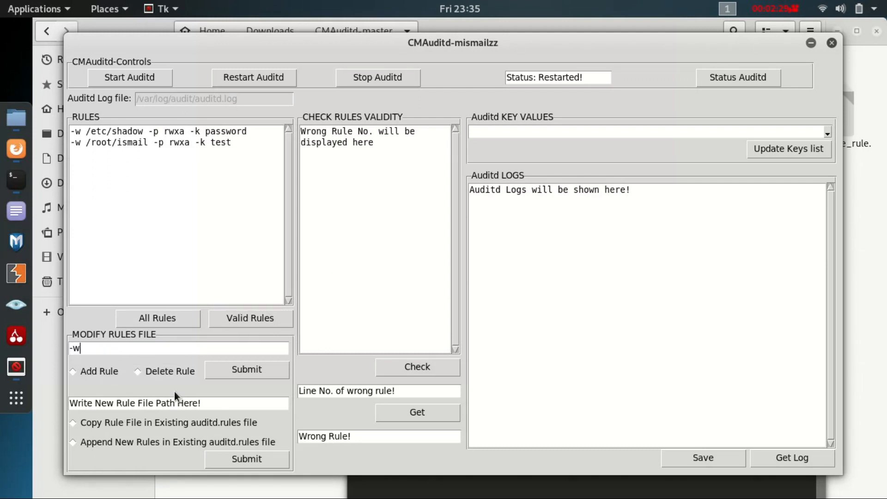
{"action": "type", "text": " /rot/passwd -p wer"}
{"action": "key", "text": "BackSpace"}
{"action": "key", "text": "BackSpace"}
{"action": "type", "text": "rxa "}
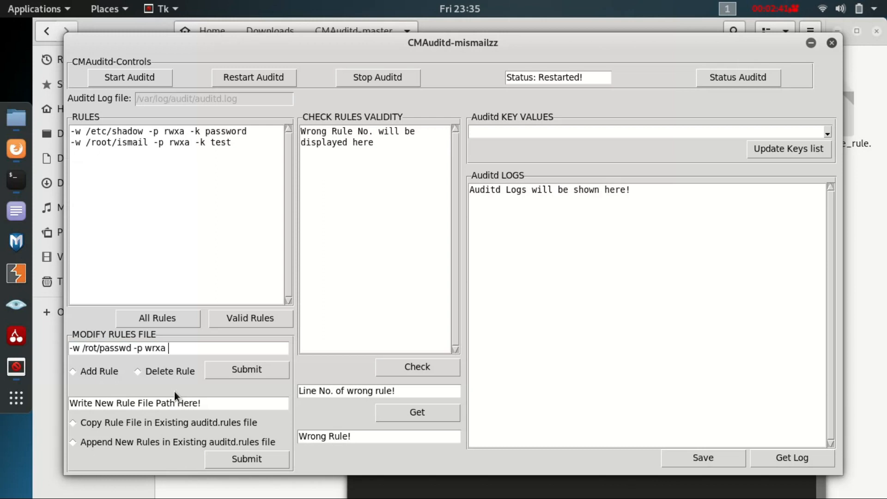
{"action": "type", "text": "-k testing"}
{"action": "left_click", "coordinate": [99, 371]}
{"action": "left_click", "coordinate": [237, 367]}
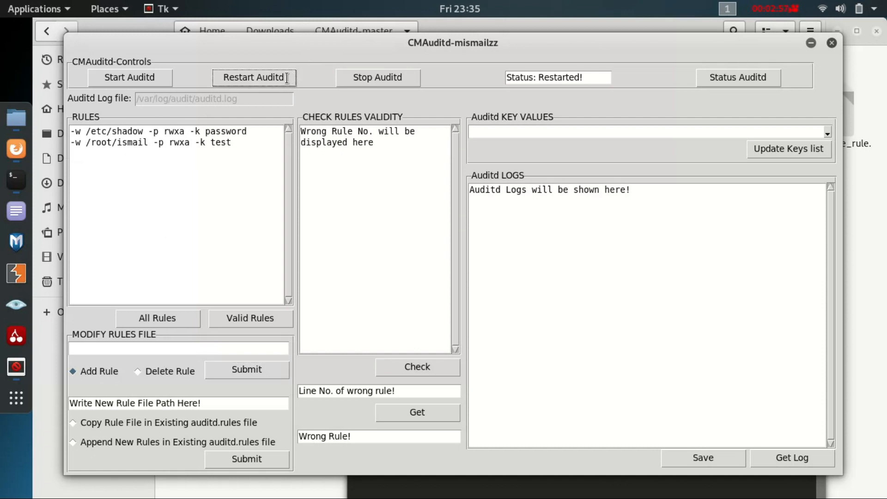
Display all rules of the rules file and highlight the /rot/passwd rule
{"action": "left_click", "coordinate": [169, 314]}
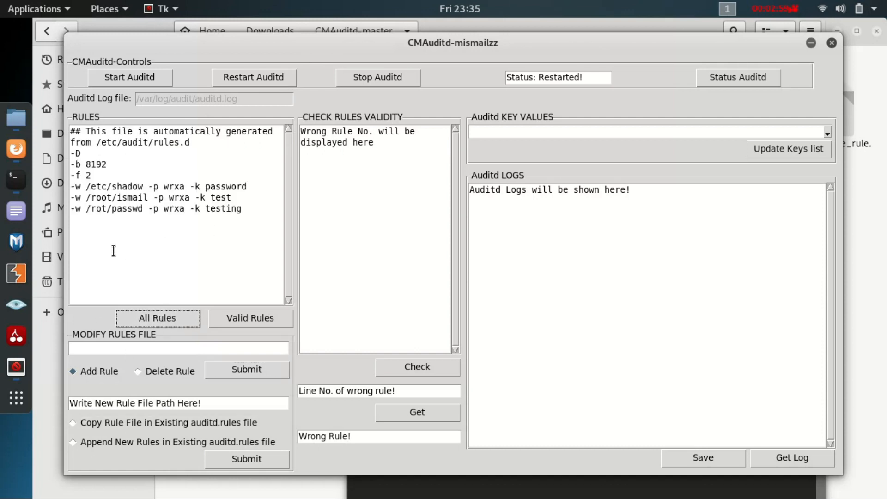
{"action": "left_click_drag", "start_coordinate": [72, 130], "coordinate": [190, 241]}
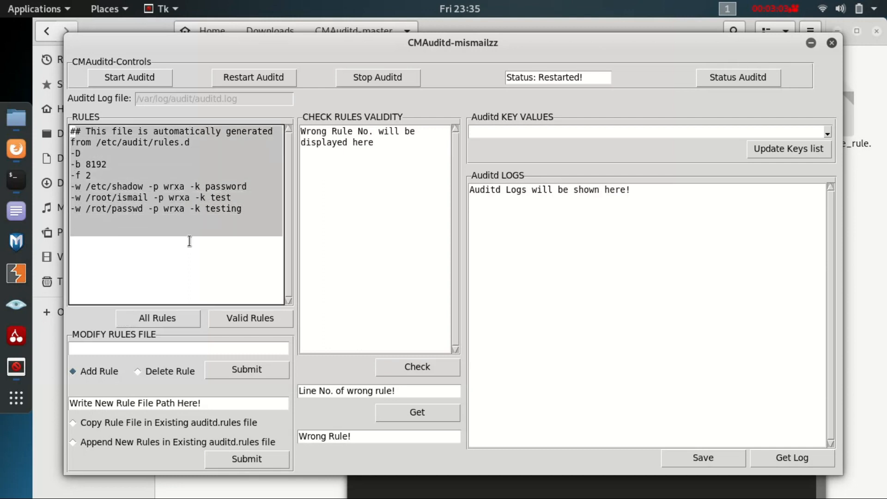
{"action": "left_click", "coordinate": [190, 237]}
{"action": "left_click", "coordinate": [79, 209]}
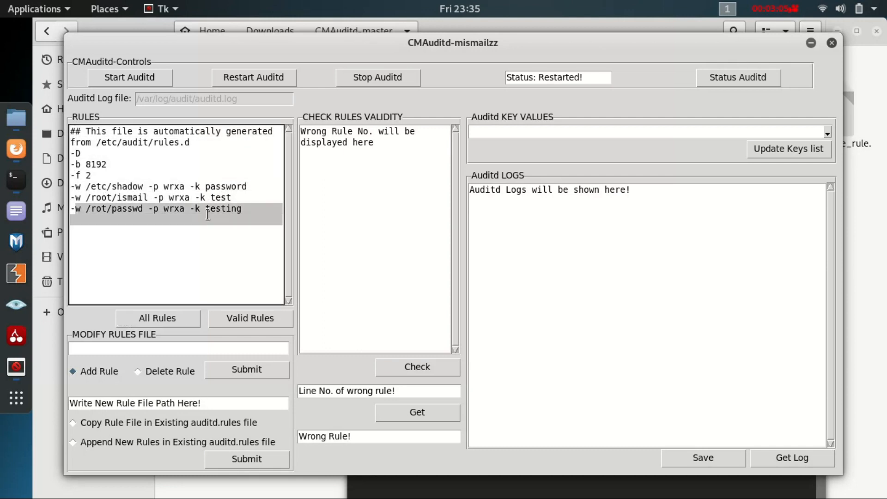
Compare the valid rules with the full rules list and mark the /rot/passwd rule there
{"action": "left_click", "coordinate": [242, 317]}
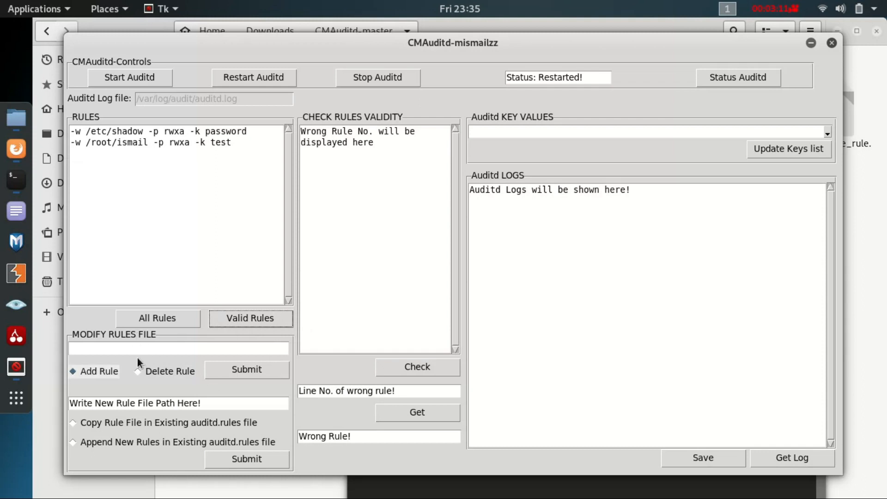
{"action": "left_click", "coordinate": [139, 318]}
{"action": "left_click_drag", "start_coordinate": [74, 209], "coordinate": [73, 220]}
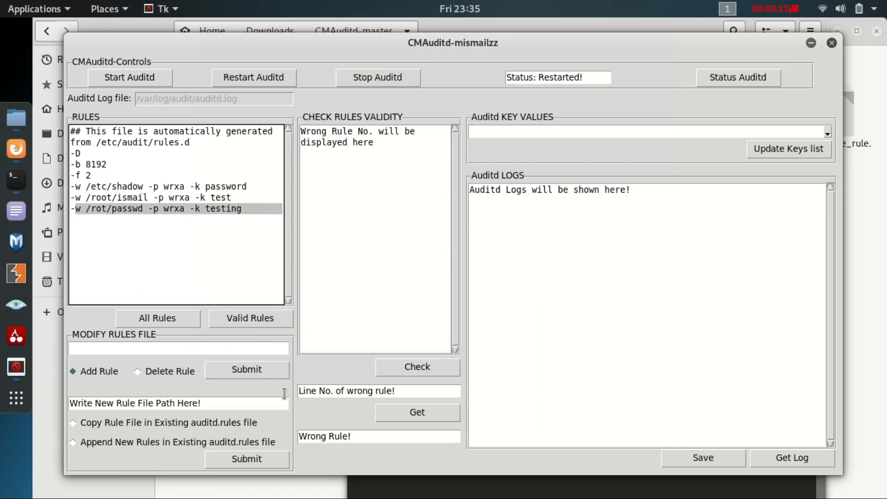
Check the validity of the rules and highlight the line number in the reported error
{"action": "left_click", "coordinate": [401, 368]}
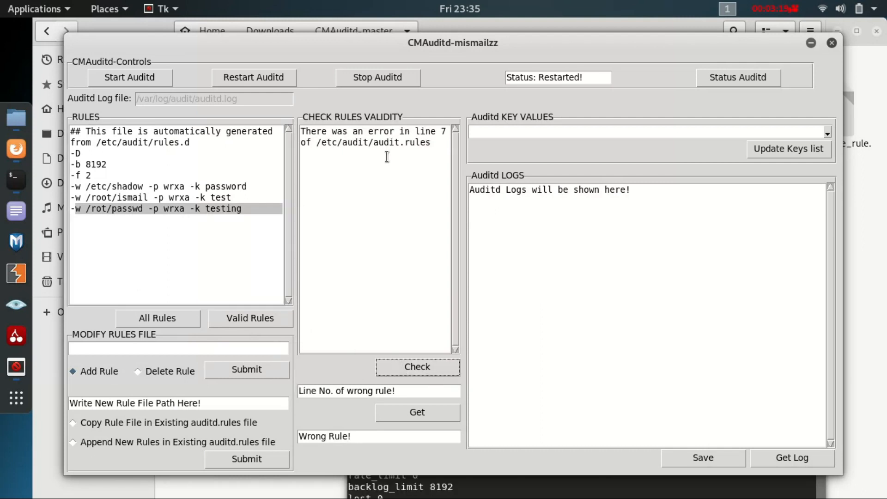
{"action": "left_click", "coordinate": [440, 131]}
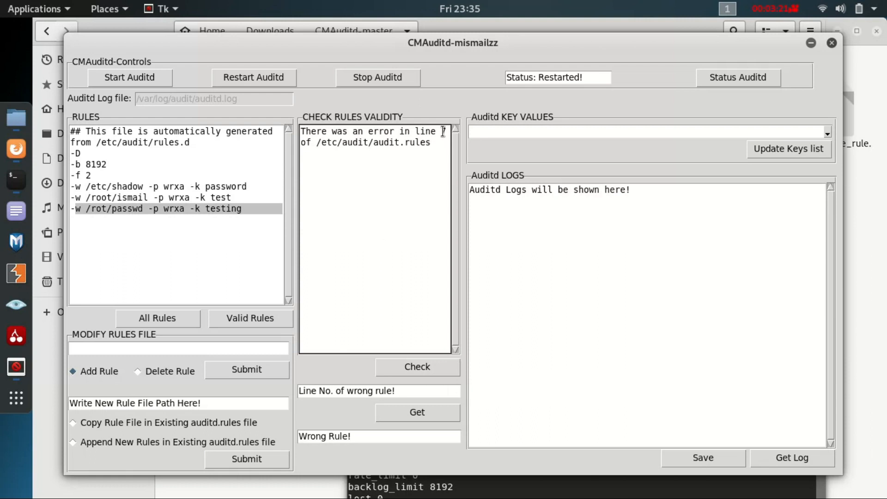
{"action": "left_click_drag", "start_coordinate": [440, 131], "coordinate": [445, 133]}
{"action": "left_click", "coordinate": [441, 135]}
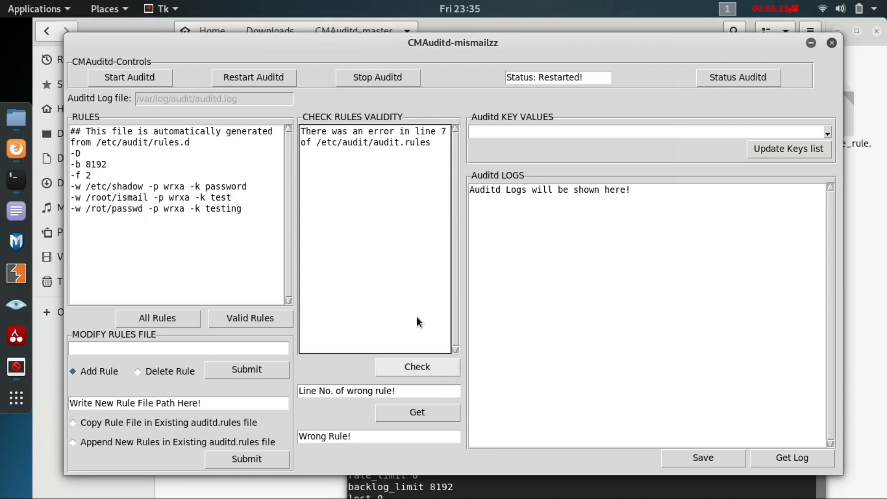
Retrieve the wrong rule at line number 7
{"action": "left_click_drag", "start_coordinate": [401, 391], "coordinate": [270, 398]}
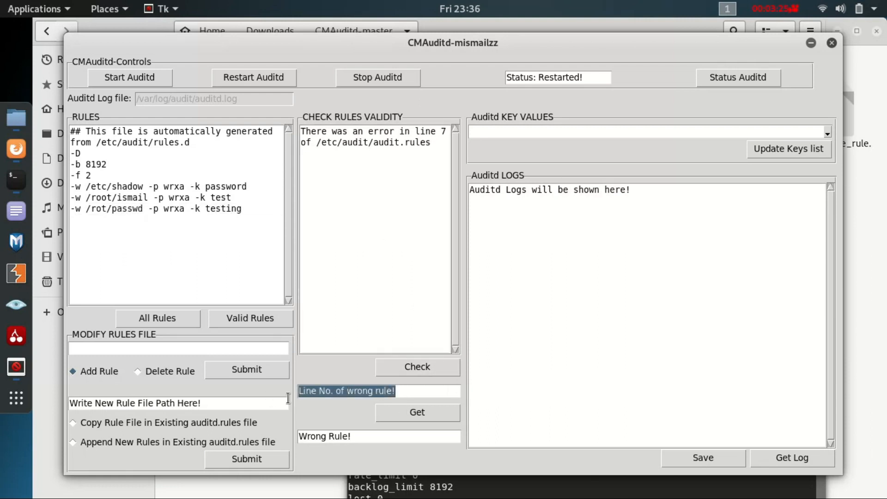
{"action": "type", "text": "7"}
{"action": "left_click", "coordinate": [395, 414]}
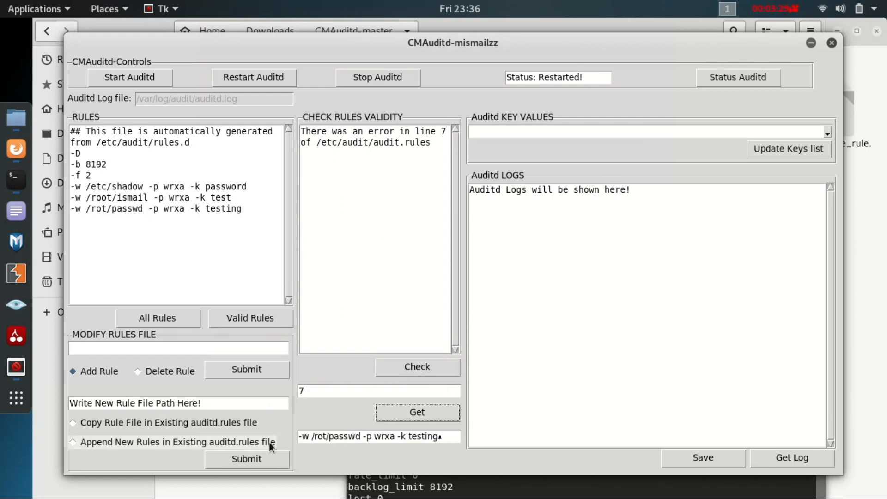
Copy the retrieved wrong rule into the single-rule field and delete it from the rules file
{"action": "left_click_drag", "start_coordinate": [300, 437], "coordinate": [439, 438]}
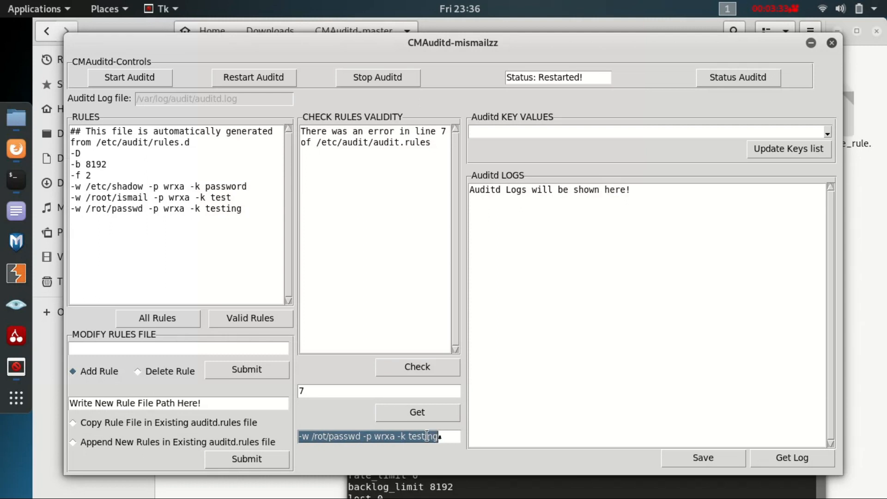
{"action": "middle_click", "coordinate": [124, 349]}
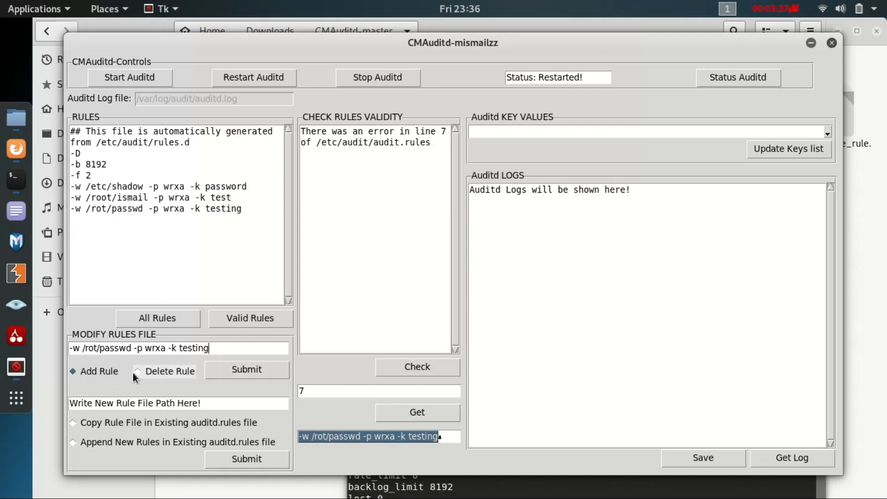
{"action": "left_click", "coordinate": [171, 372]}
{"action": "left_click", "coordinate": [220, 369]}
Restart auditd and display all rules, followed by only the valid rules
{"action": "left_click", "coordinate": [229, 85]}
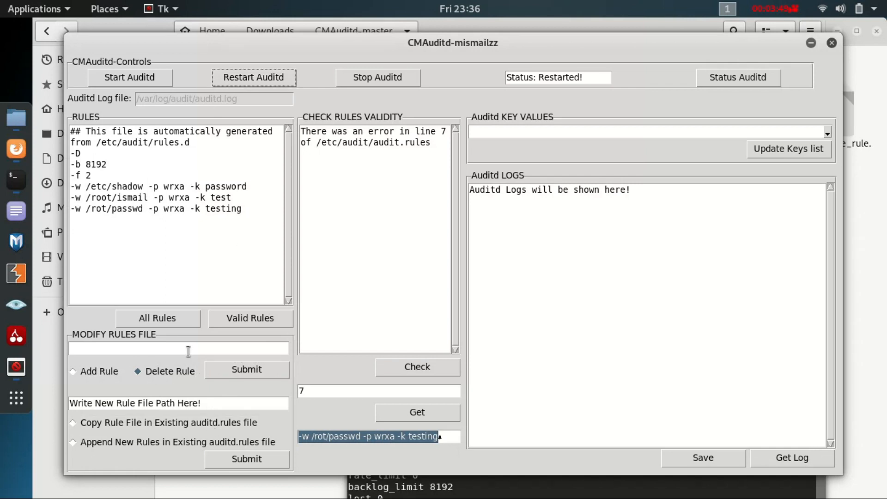
{"action": "left_click", "coordinate": [160, 314]}
{"action": "left_click", "coordinate": [159, 312]}
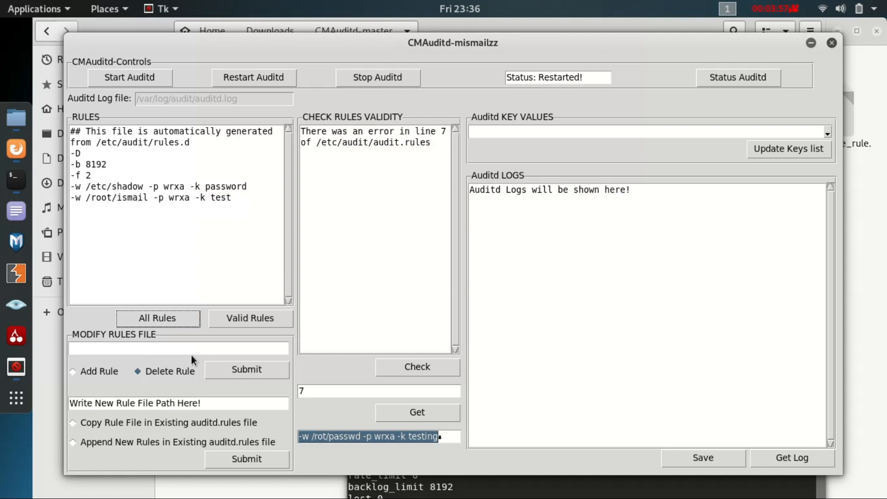
{"action": "left_click", "coordinate": [249, 313]}
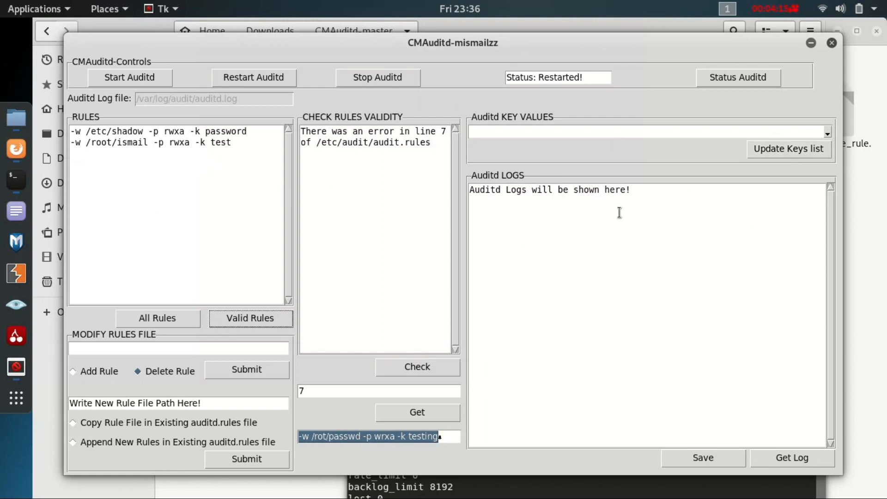
Update the list of auditd key values and open it
{"action": "left_click", "coordinate": [829, 127]}
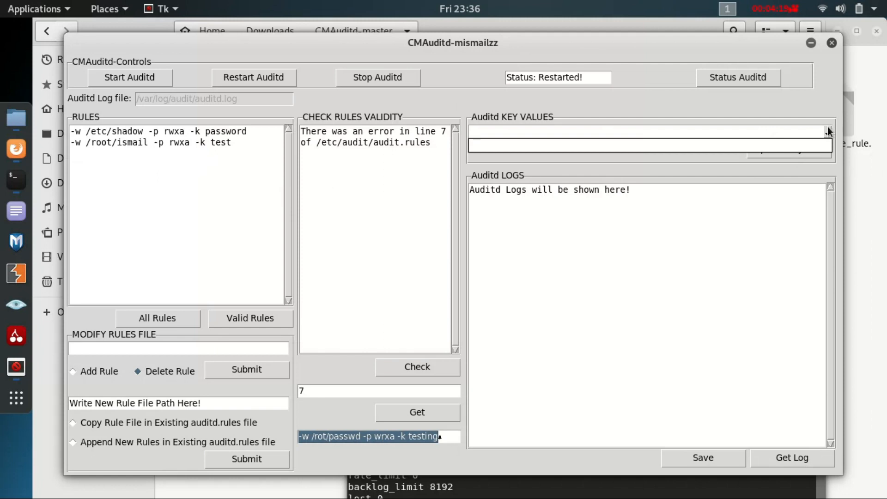
{"action": "left_click", "coordinate": [827, 127]}
{"action": "left_click", "coordinate": [816, 147]}
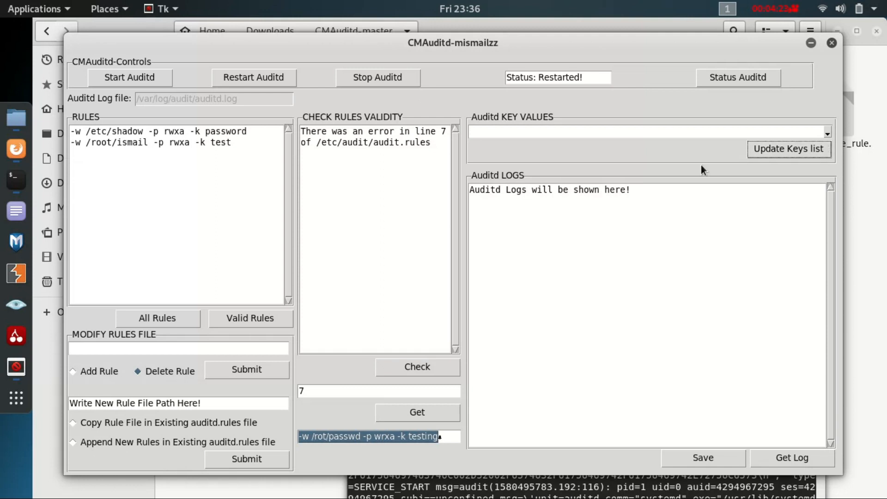
{"action": "left_click", "coordinate": [826, 132]}
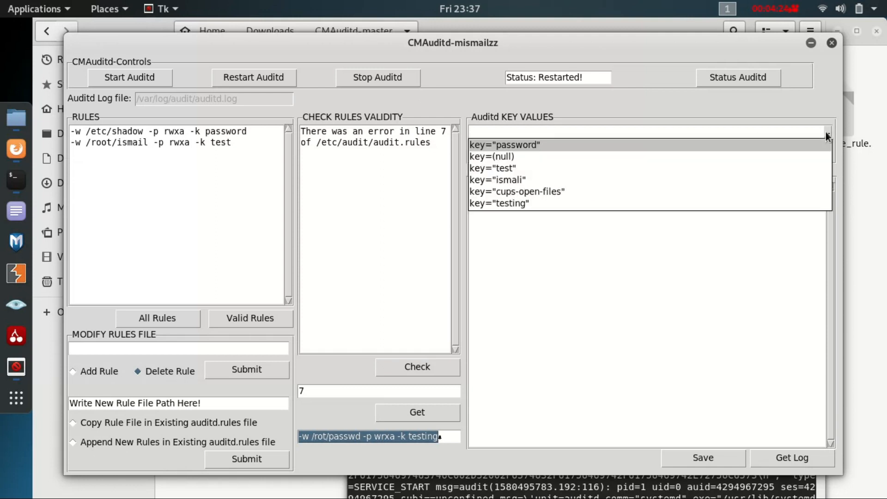
Get the auditd log for key="password" and highlight its first entry
{"action": "left_click", "coordinate": [539, 144]}
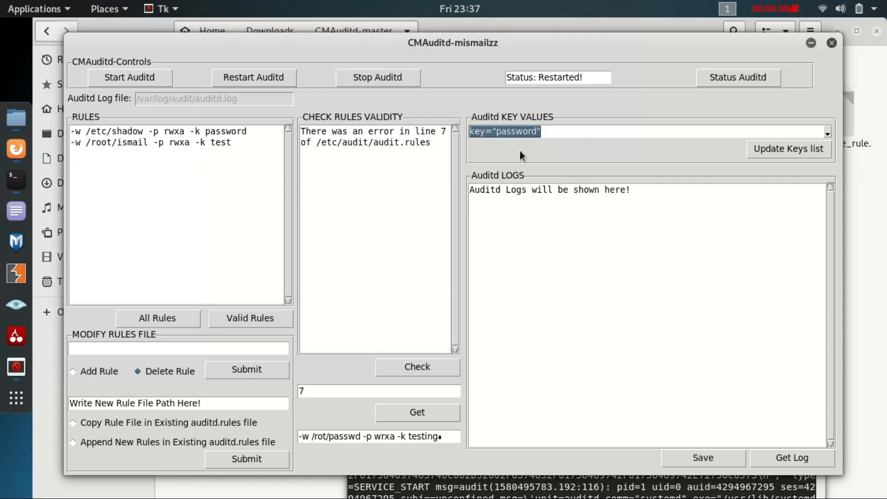
{"action": "left_click", "coordinate": [787, 456]}
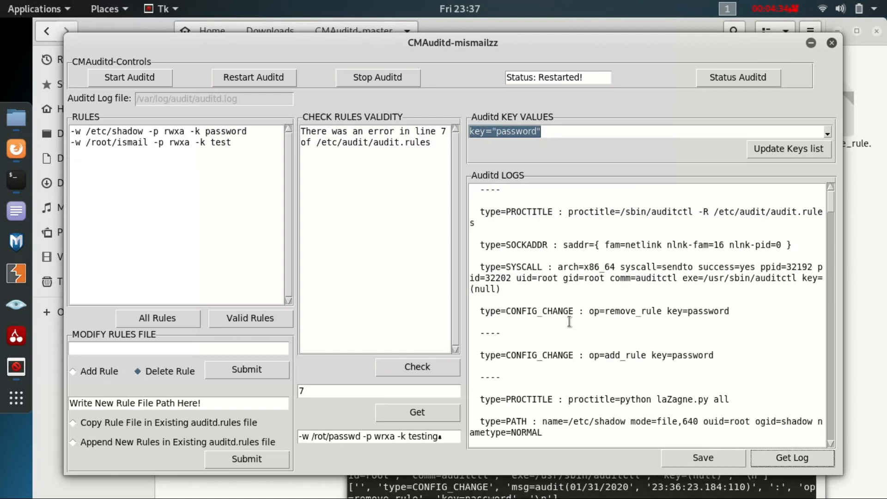
{"action": "left_click_drag", "start_coordinate": [475, 211], "coordinate": [668, 305]}
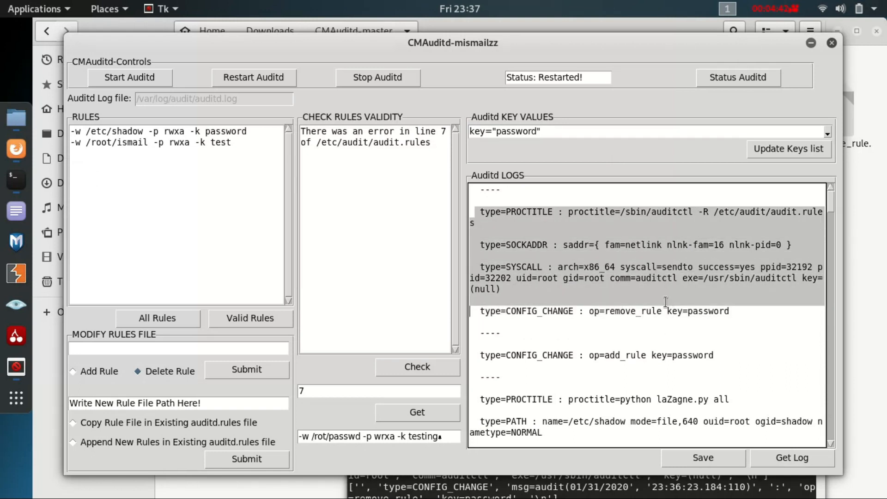
{"action": "left_click", "coordinate": [483, 208]}
{"action": "left_click_drag", "start_coordinate": [482, 209], "coordinate": [695, 312]}
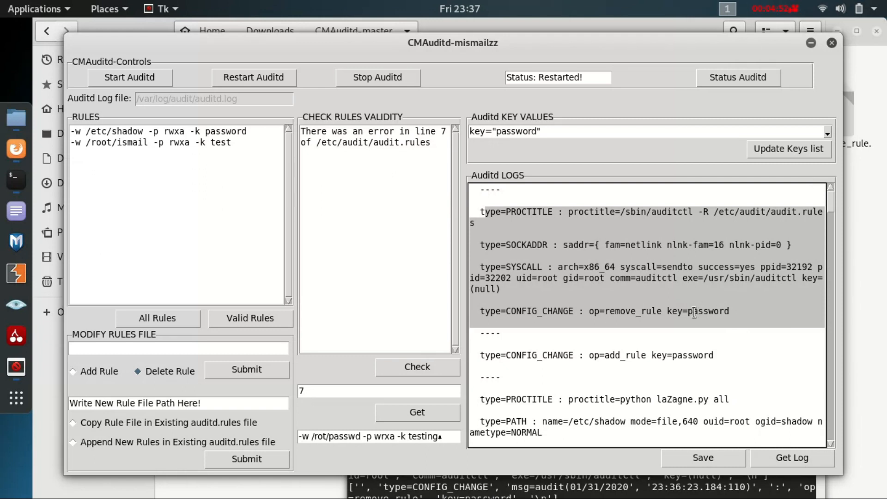
Switch to the CMAuditd-master folder in Files and open clean_auditd.py in the text editor
{"action": "left_click", "coordinate": [870, 92]}
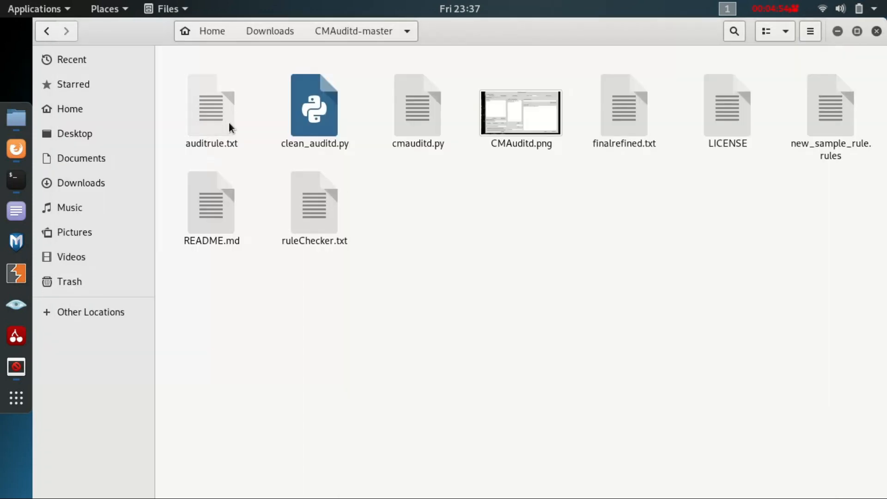
{"action": "double_click", "coordinate": [316, 113]}
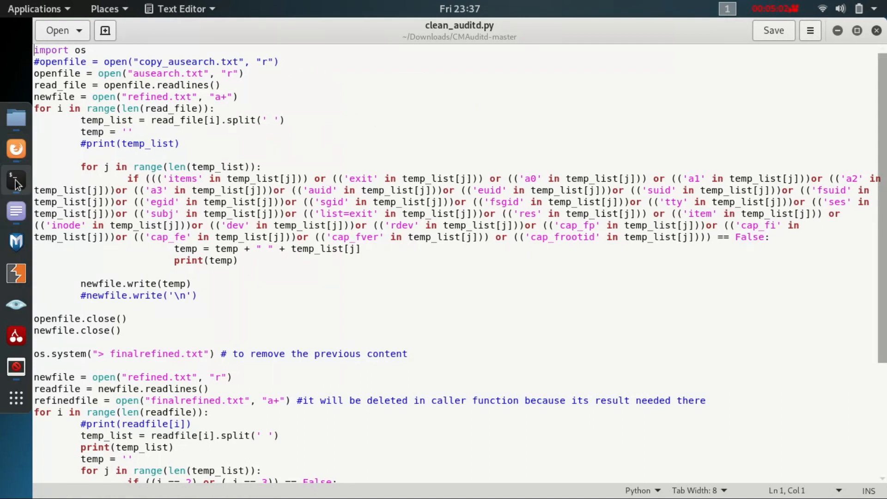
Switch back to CMAuditd, save the logs for the selected key and dismiss the note
{"action": "left_click", "coordinate": [16, 368]}
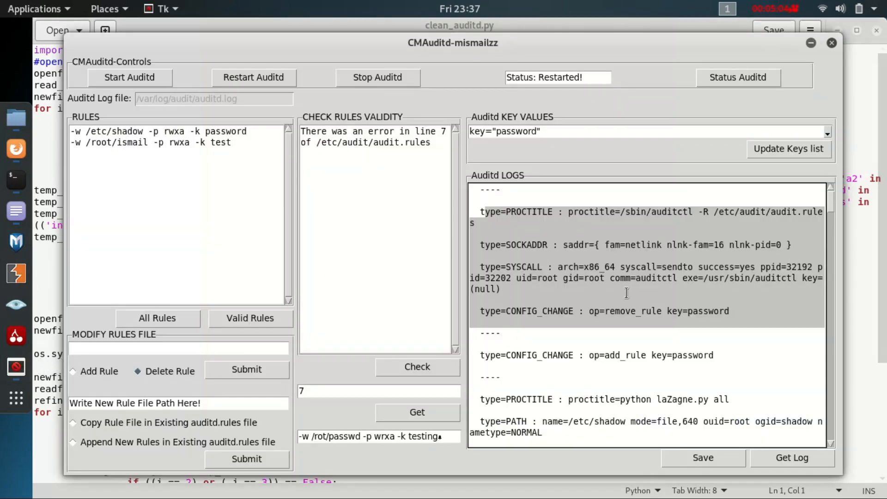
{"action": "left_click", "coordinate": [686, 455]}
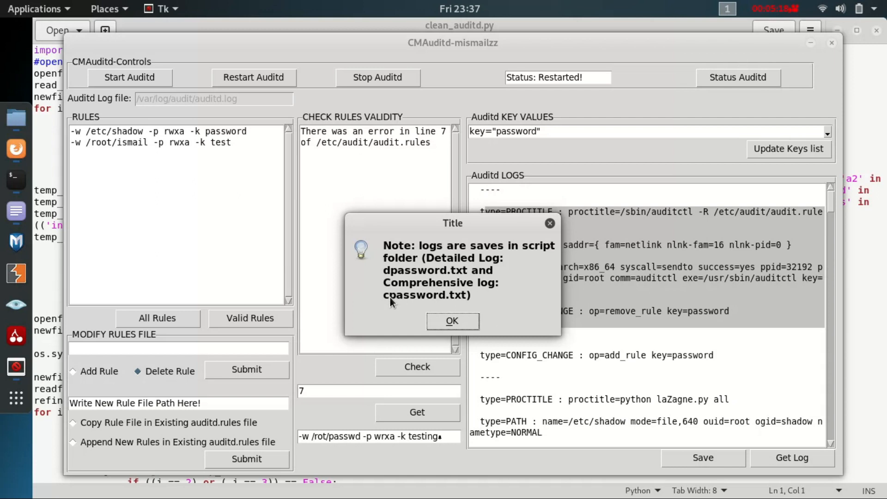
{"action": "left_click", "coordinate": [550, 224]}
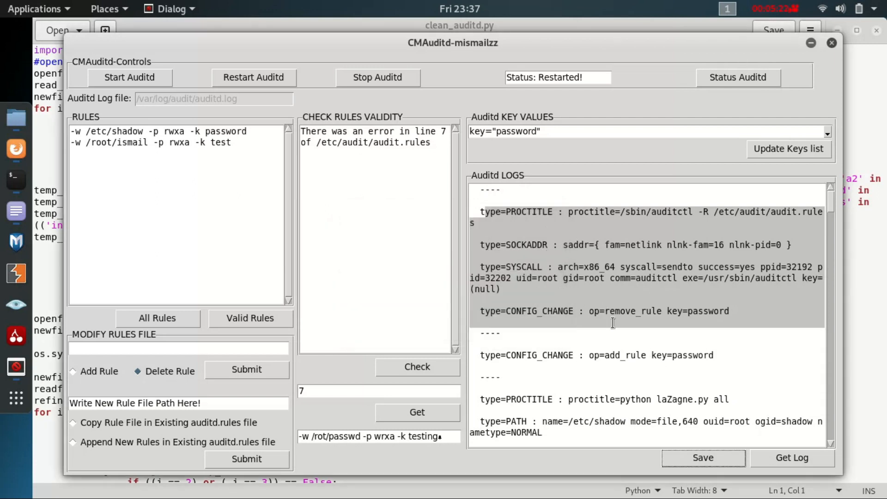
Switch to the CMAuditd-master folder in Files and open the saved comprehensive log cpassword.txt
{"action": "left_click", "coordinate": [851, 247]}
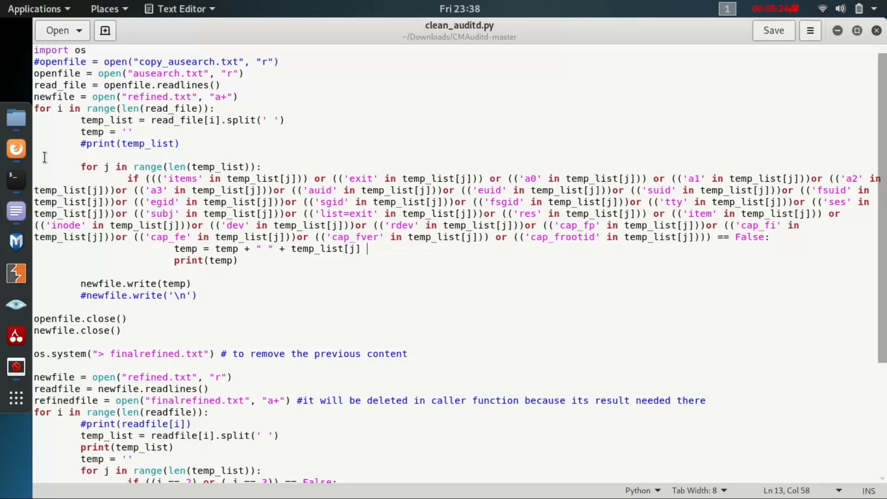
{"action": "left_click", "coordinate": [20, 116]}
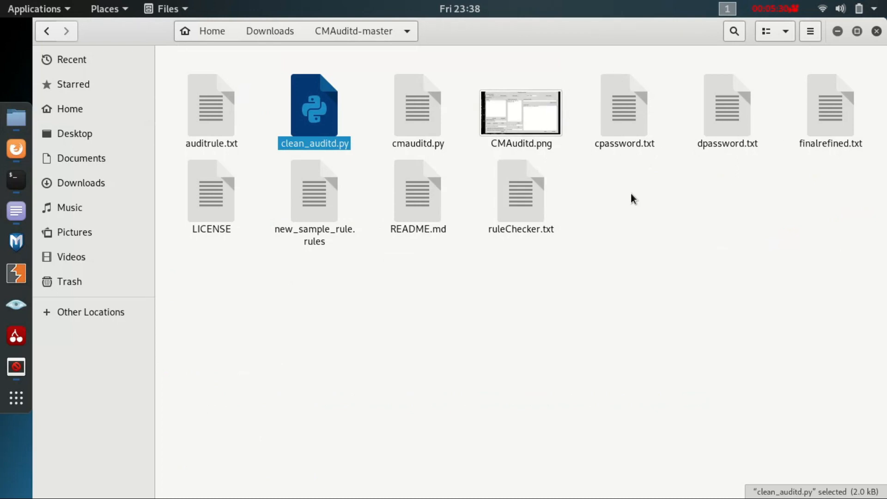
{"action": "left_click", "coordinate": [606, 120]}
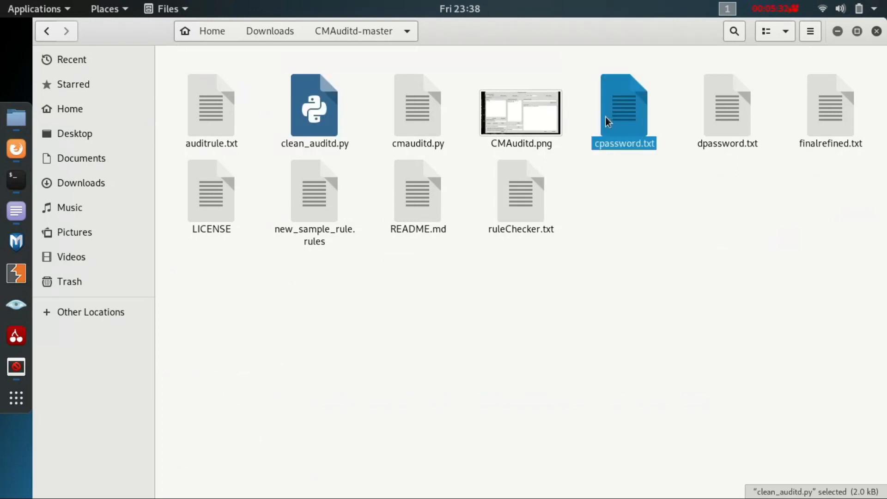
{"action": "double_click", "coordinate": [607, 119]}
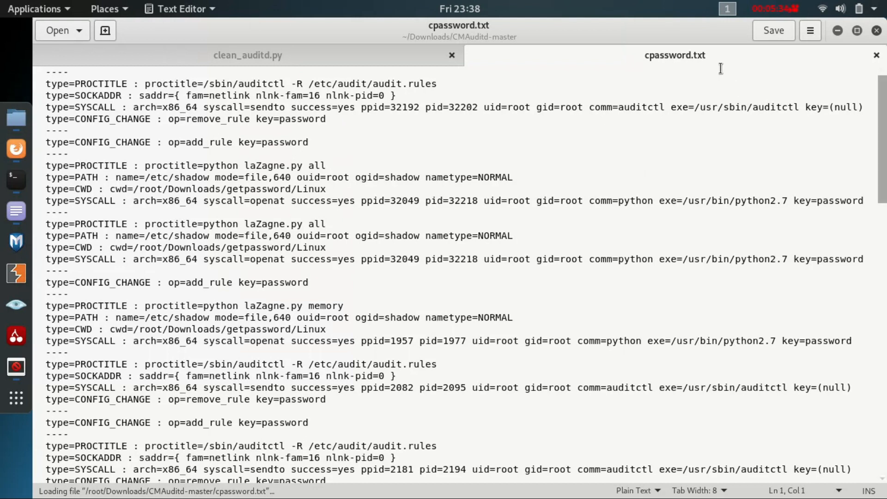
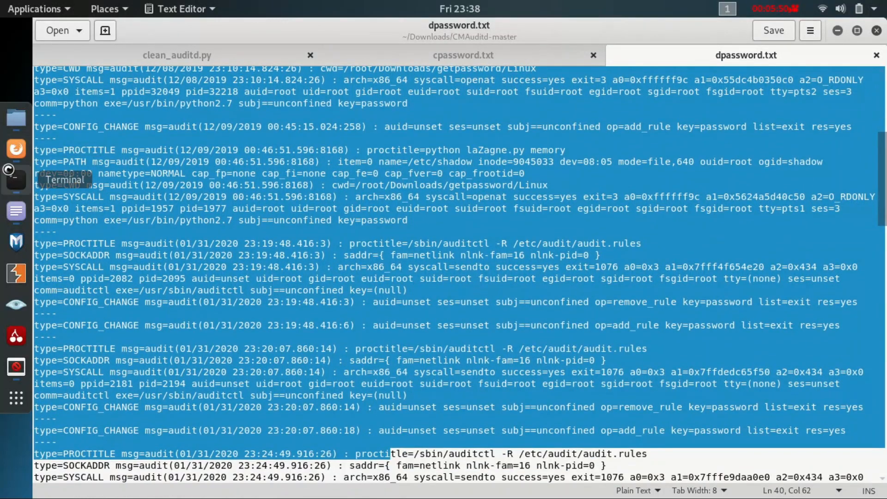
Switch back to CMAuditd, select the copy option and finally the append option for the existing auditd.rules file, highlighting the new rule file path placeholder for each
{"action": "left_click", "coordinate": [17, 367]}
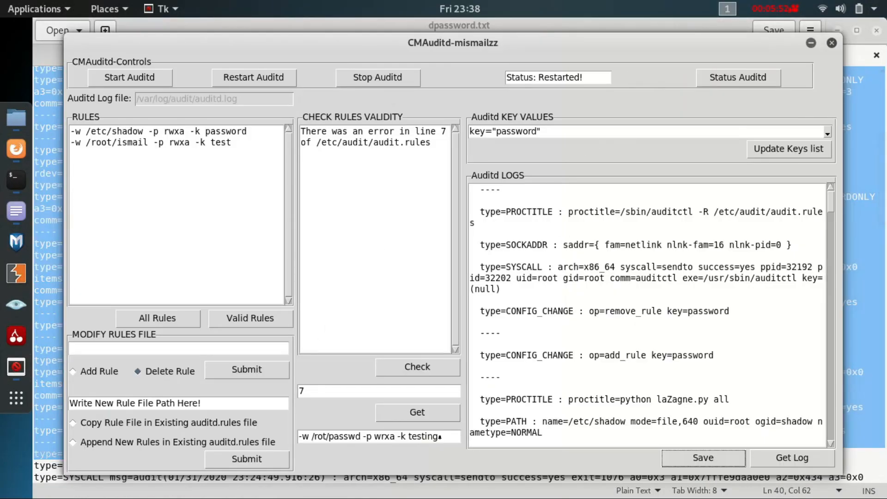
{"action": "left_click_drag", "start_coordinate": [491, 45], "coordinate": [510, 47]}
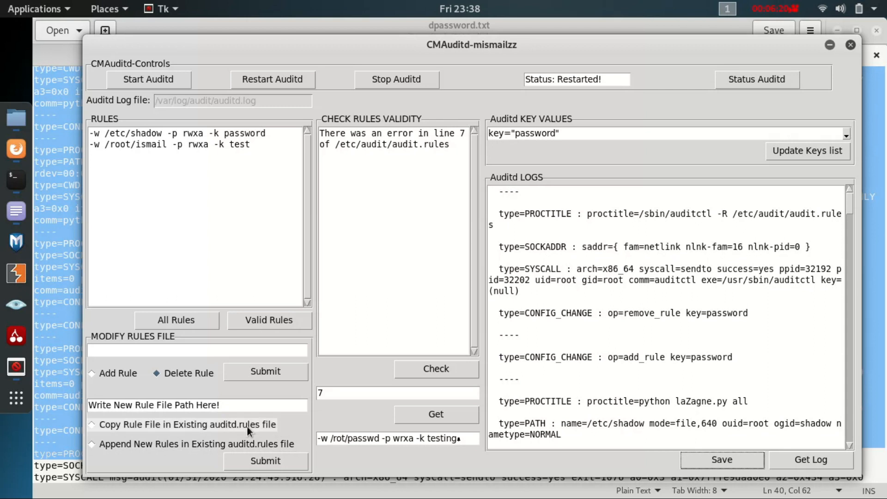
{"action": "left_click", "coordinate": [226, 422]}
{"action": "left_click_drag", "start_coordinate": [230, 405], "coordinate": [80, 399]}
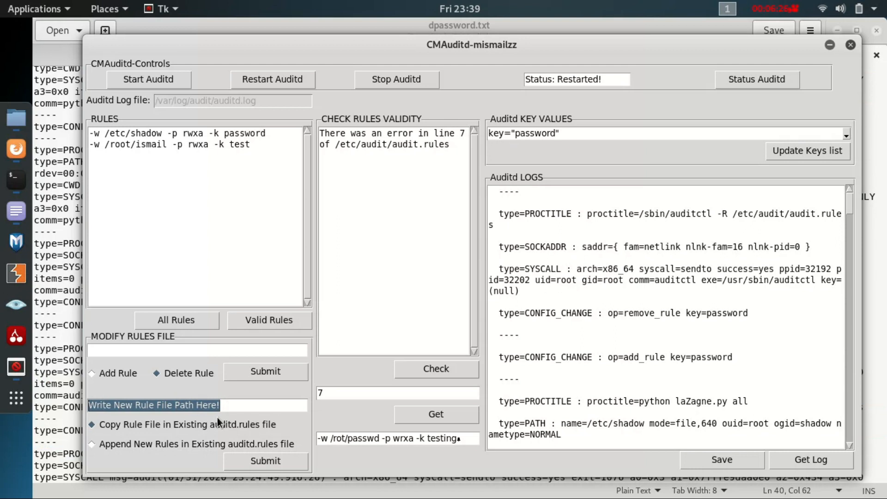
{"action": "left_click", "coordinate": [143, 445]}
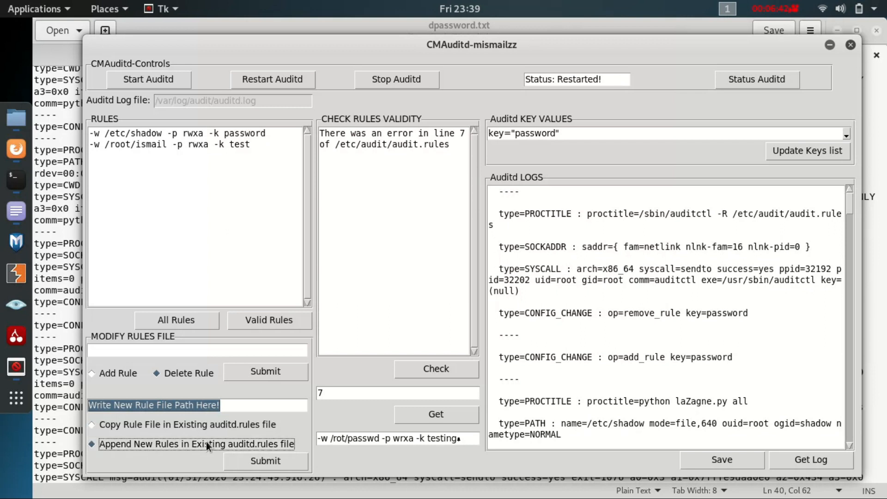
{"action": "left_click_drag", "start_coordinate": [251, 404], "coordinate": [83, 406]}
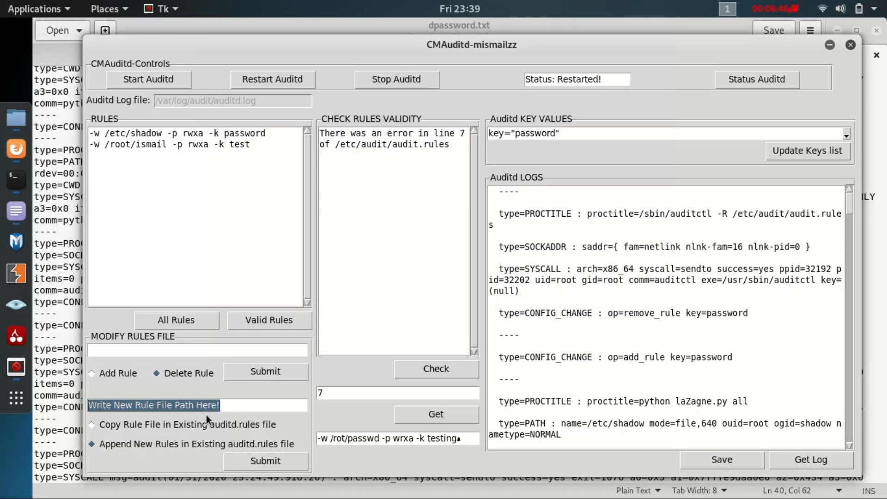